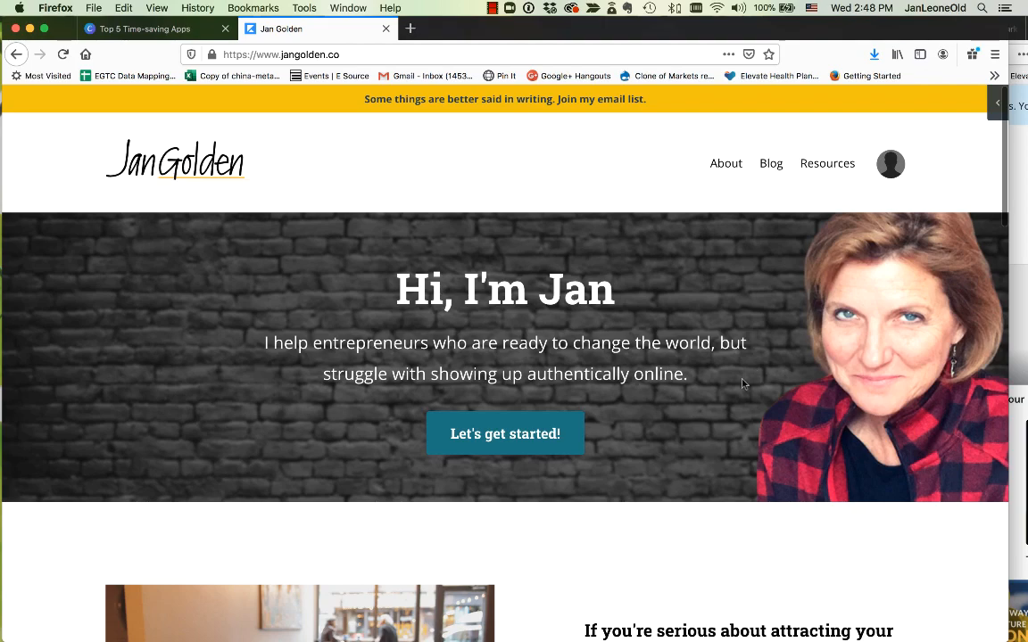
Look over the example website's home page from the header banner down to the footer
scroll(734, 379, down, 10)
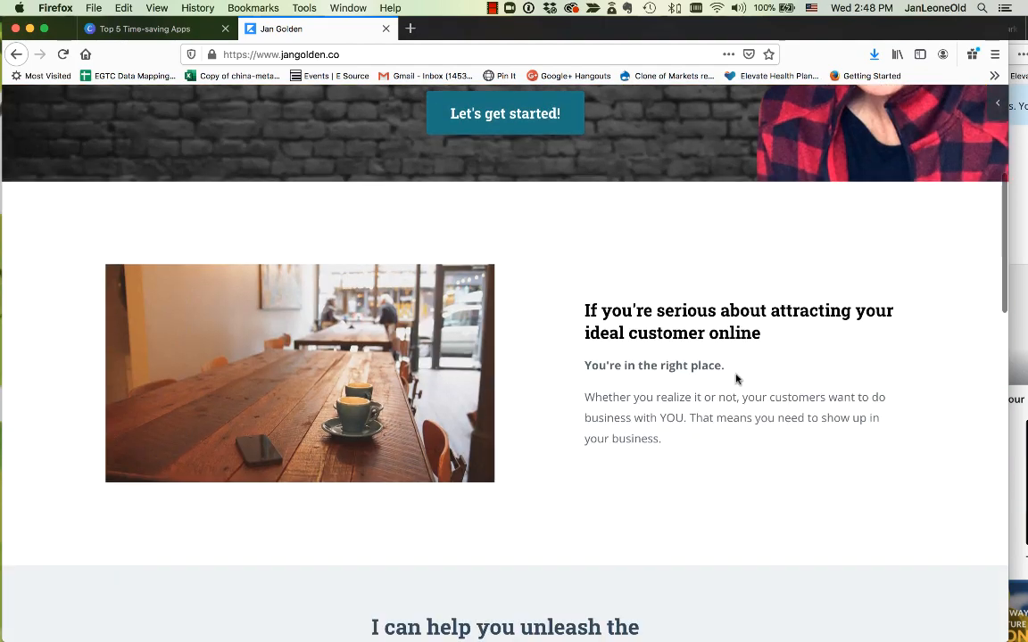
scroll(735, 379, down, 10)
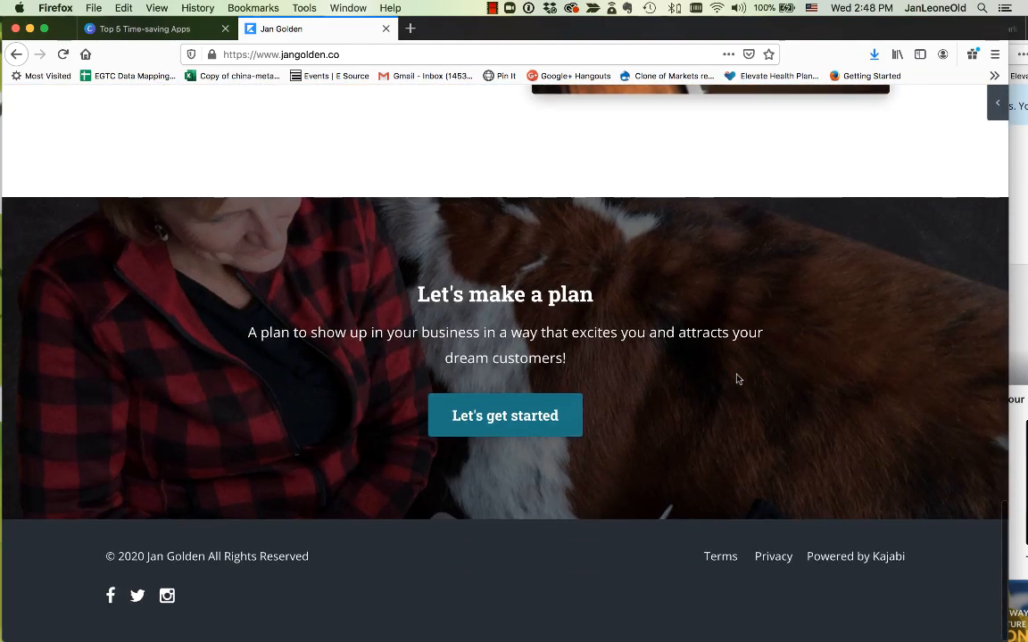
scroll(736, 379, up, 6)
scroll(736, 375, up, 10)
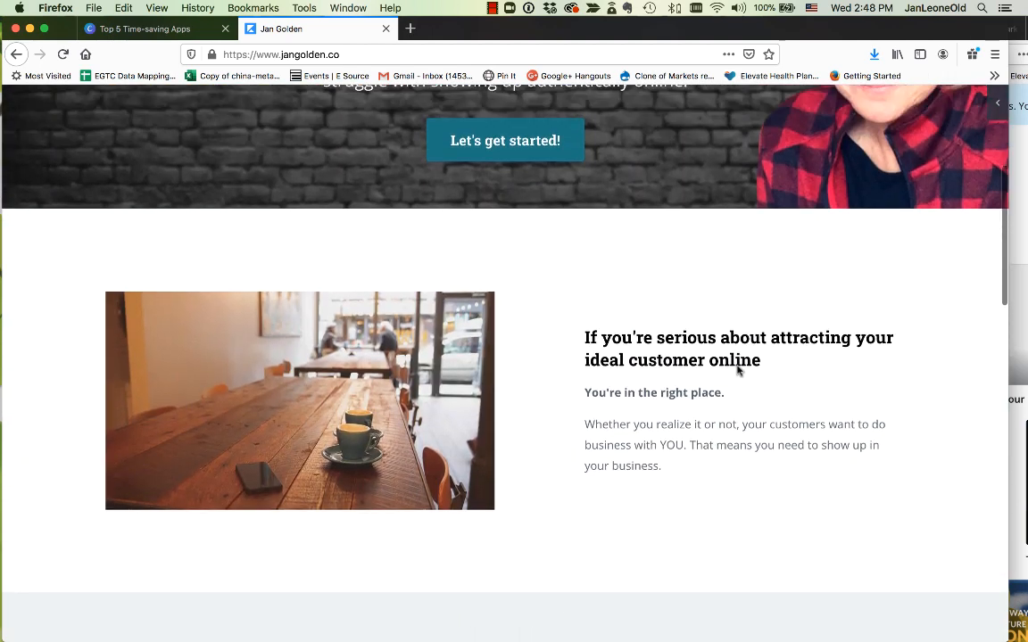
scroll(737, 366, up, 1)
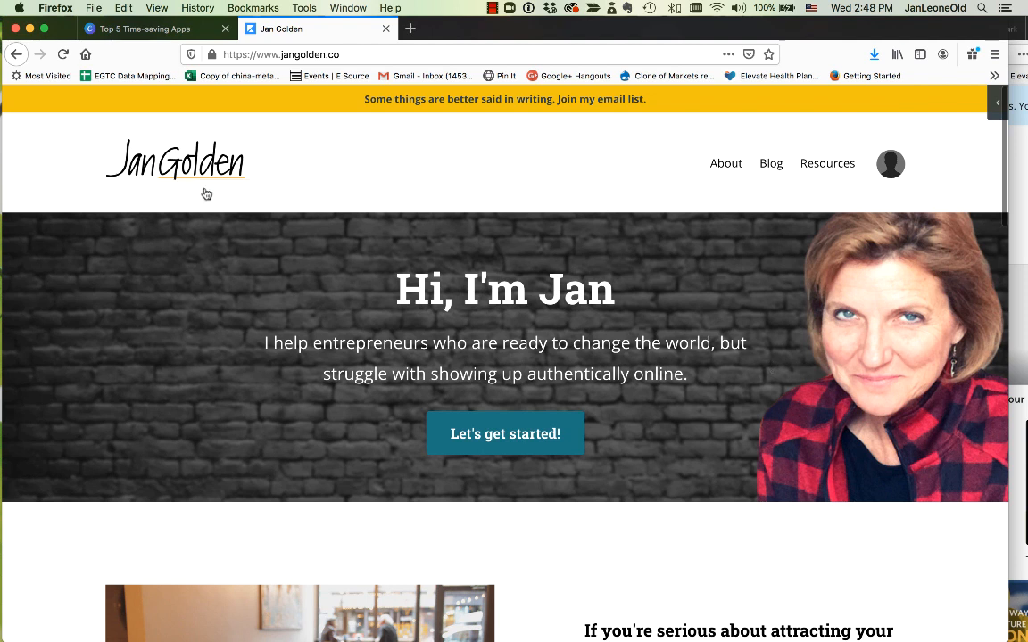
Switch to the Canva design and place the uploaded fireplace photo on the page, enlarging it to the full page height
click(137, 32)
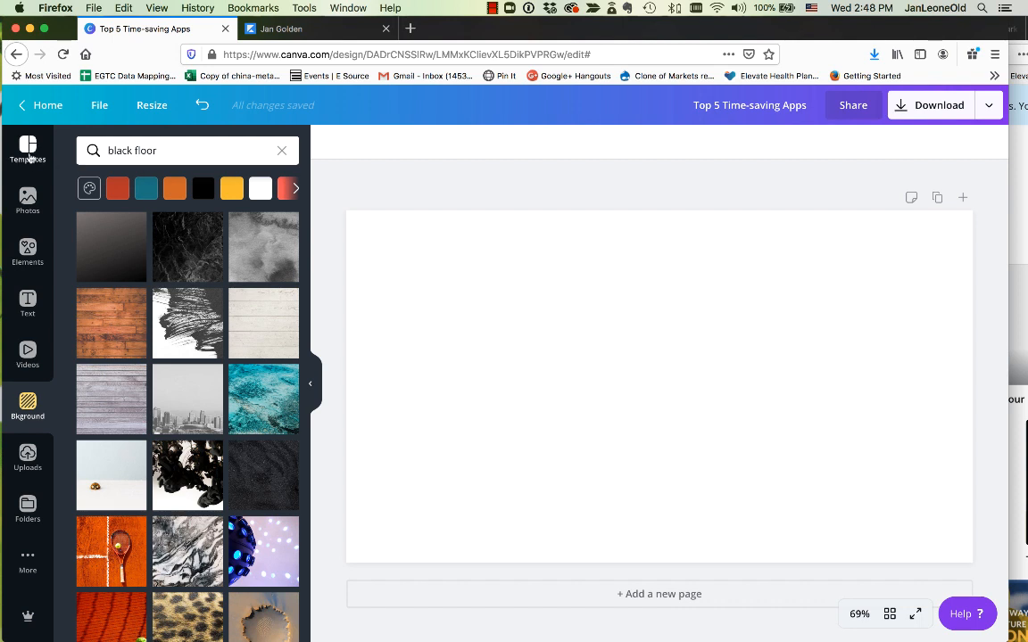
click(28, 150)
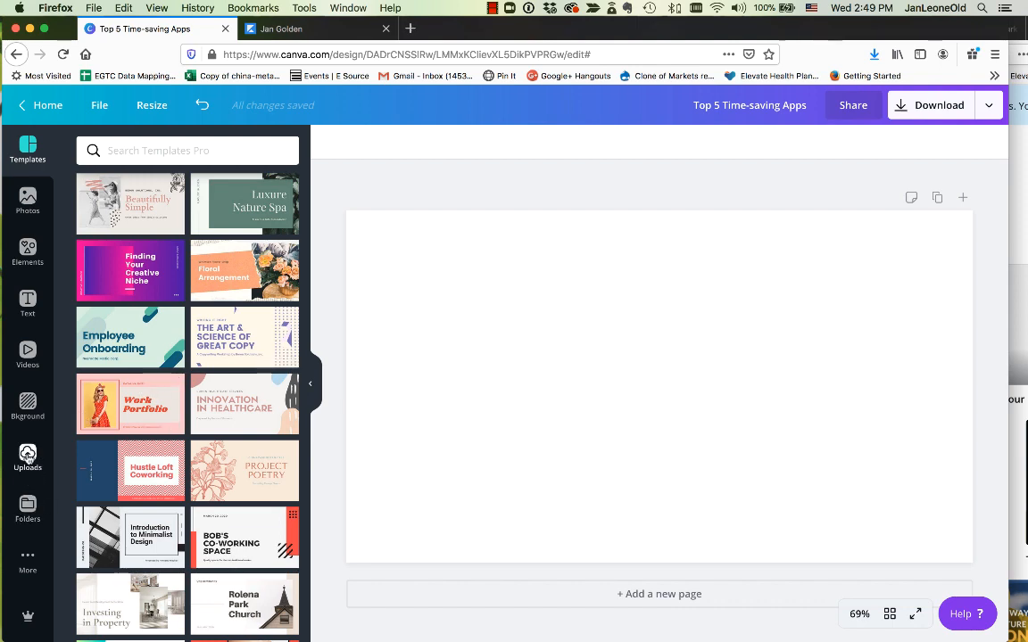
click(28, 456)
drag(257, 268, 541, 288)
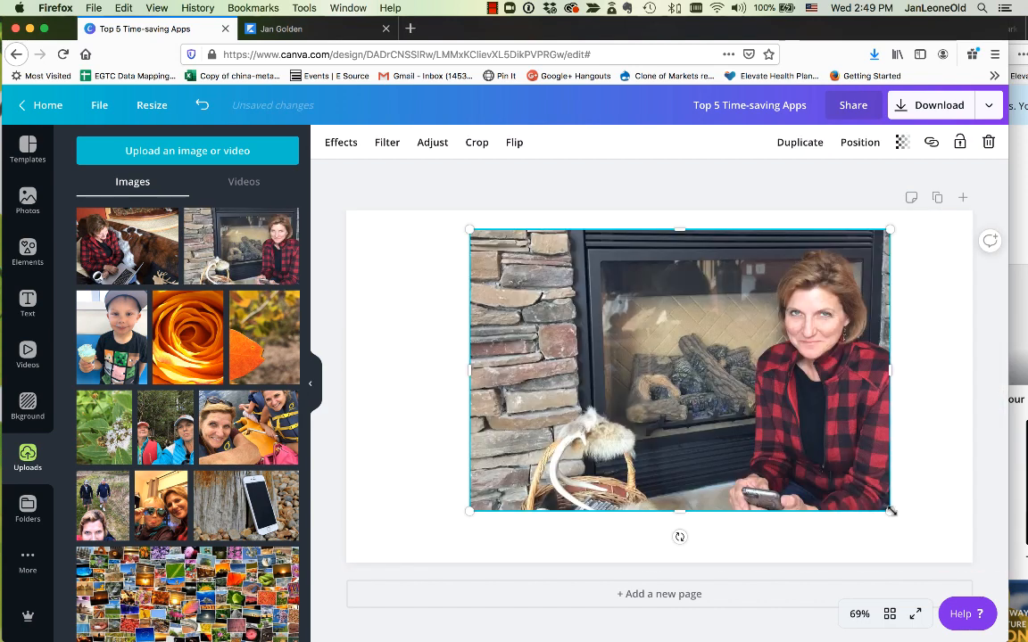
drag(889, 513, 966, 562)
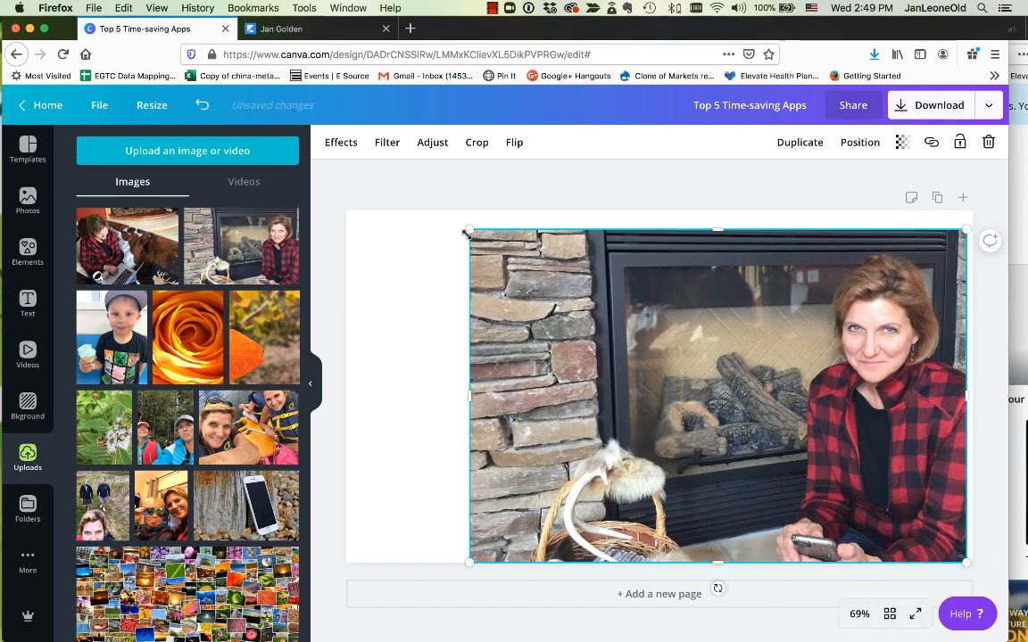
drag(467, 230, 433, 205)
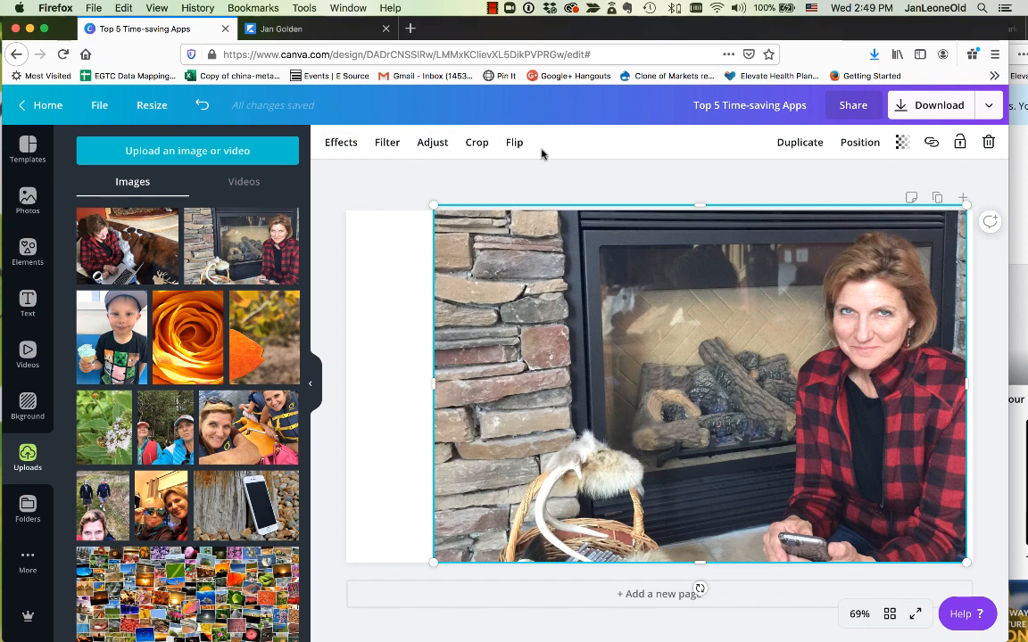
Remove the fireplace photo's background, crop out the leftover basket, and align the portrait with the page's right edge
click(343, 145)
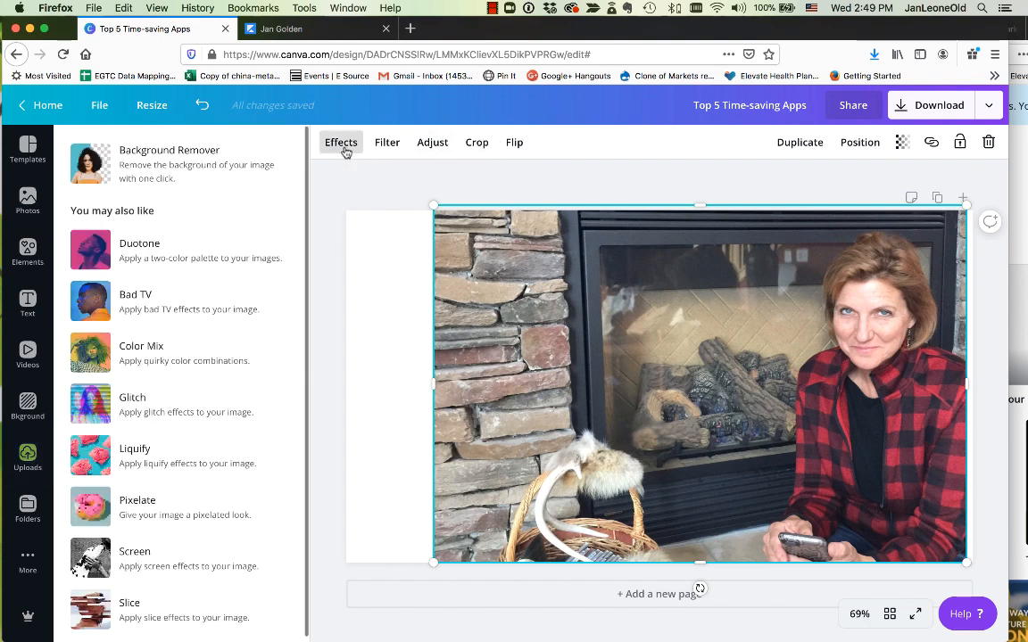
click(202, 172)
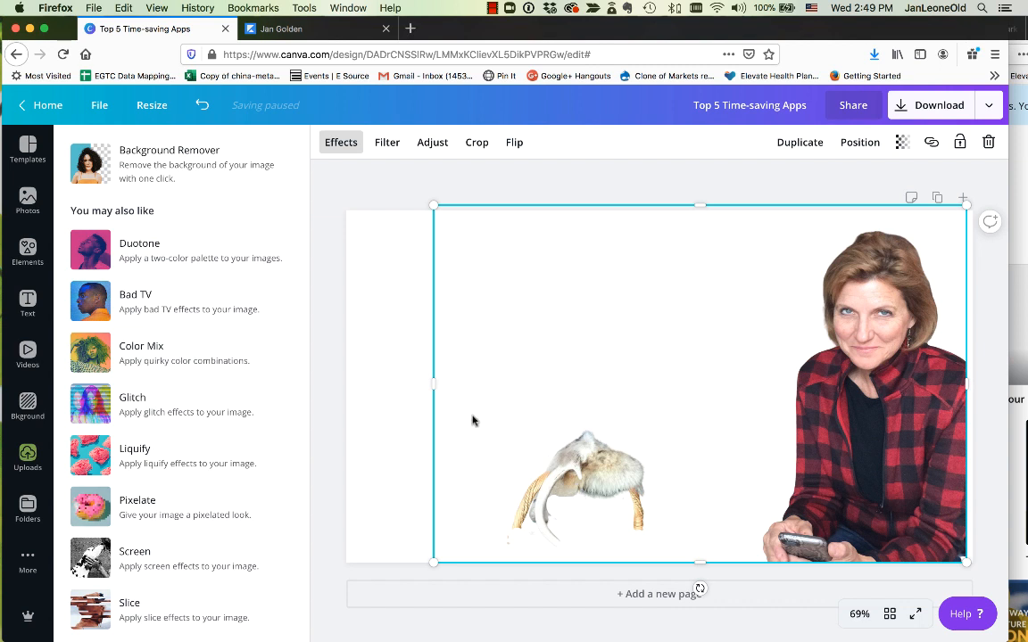
drag(435, 385, 732, 418)
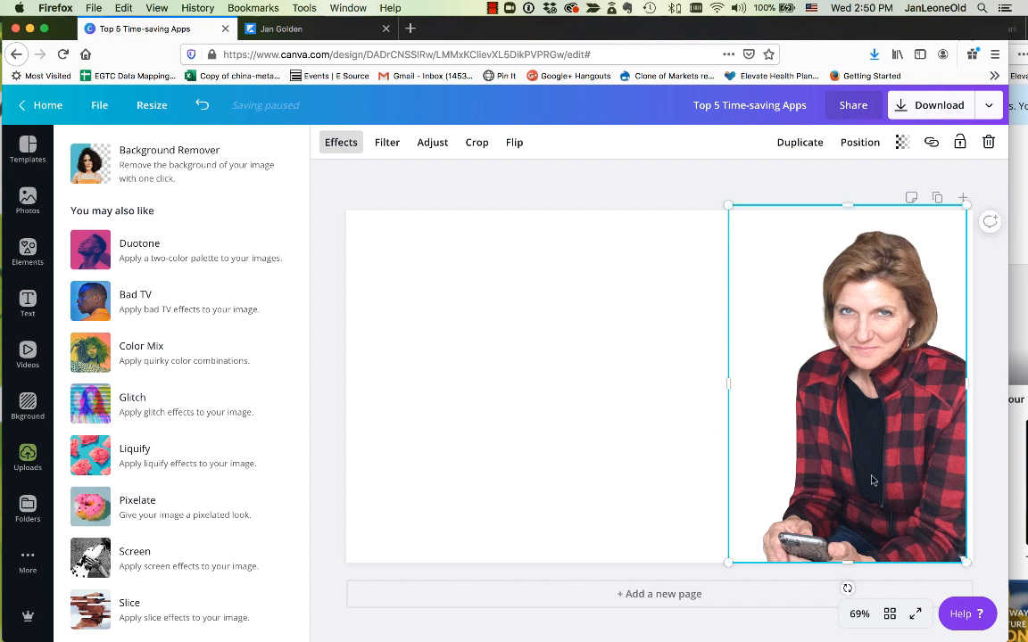
drag(872, 480, 875, 480)
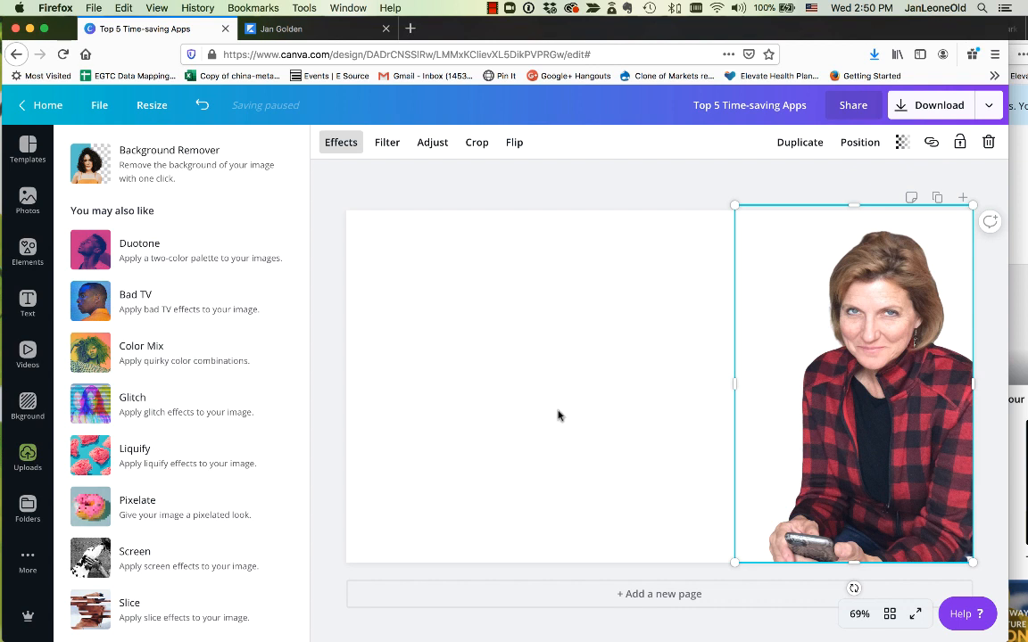
Add the recently used black brick wall photo to the page and send it behind the portrait
click(28, 200)
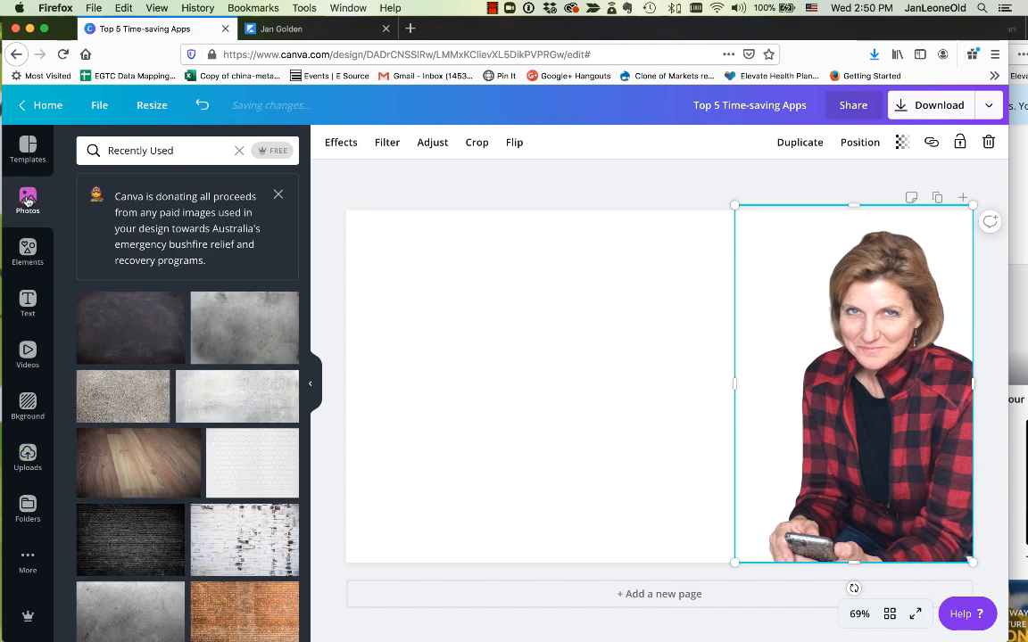
click(135, 533)
drag(529, 427, 463, 415)
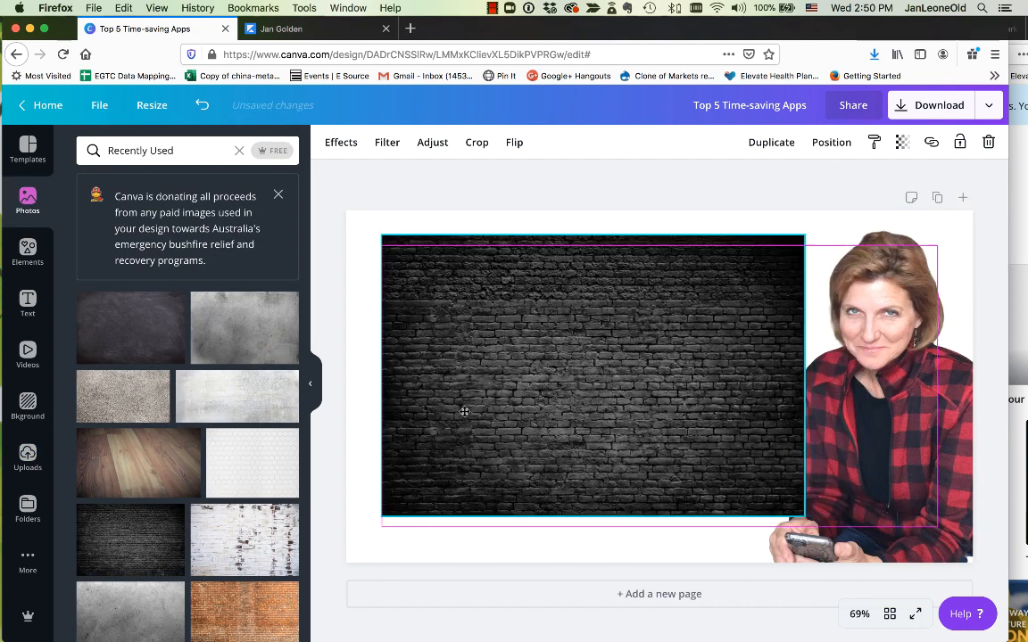
click(829, 143)
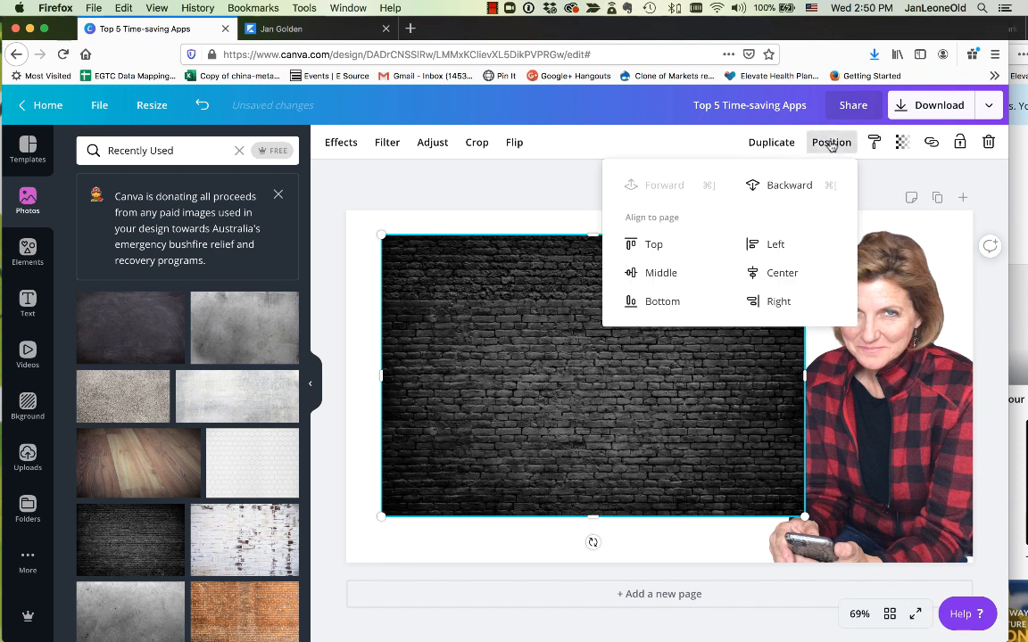
click(780, 186)
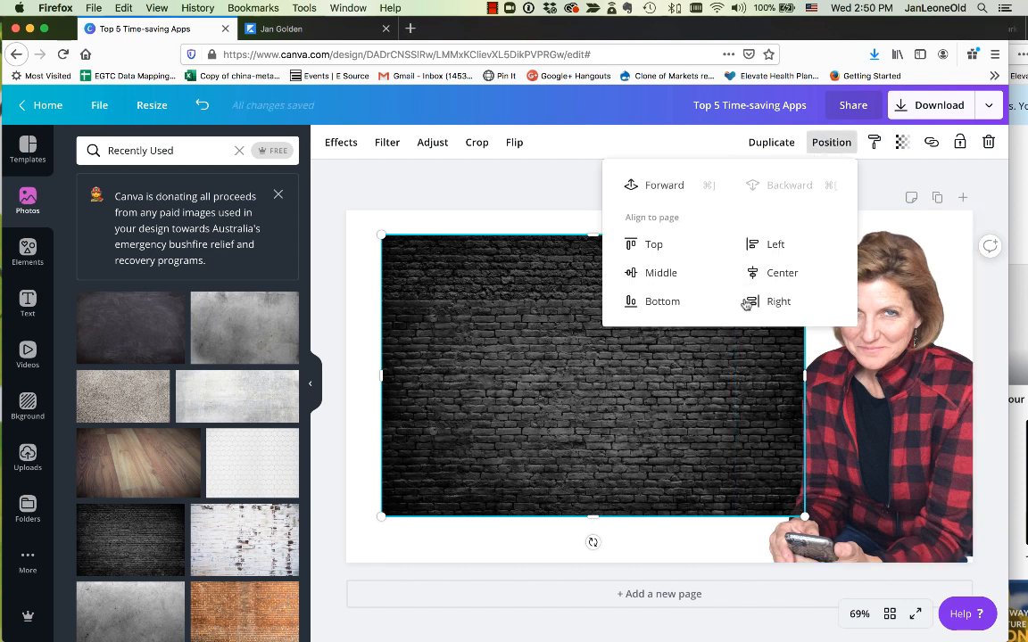
click(785, 415)
Enlarge and reposition the black brick wall photo so it fills the whole page
mouse_move(795, 421)
mouse_down()
mouse_move(865, 428)
mouse_move(813, 430)
mouse_up()
drag(403, 250, 325, 195)
drag(822, 524, 905, 580)
drag(904, 192, 989, 168)
drag(712, 344, 728, 355)
Apply the Festive filter to the portrait and set its intensity to 22
click(768, 330)
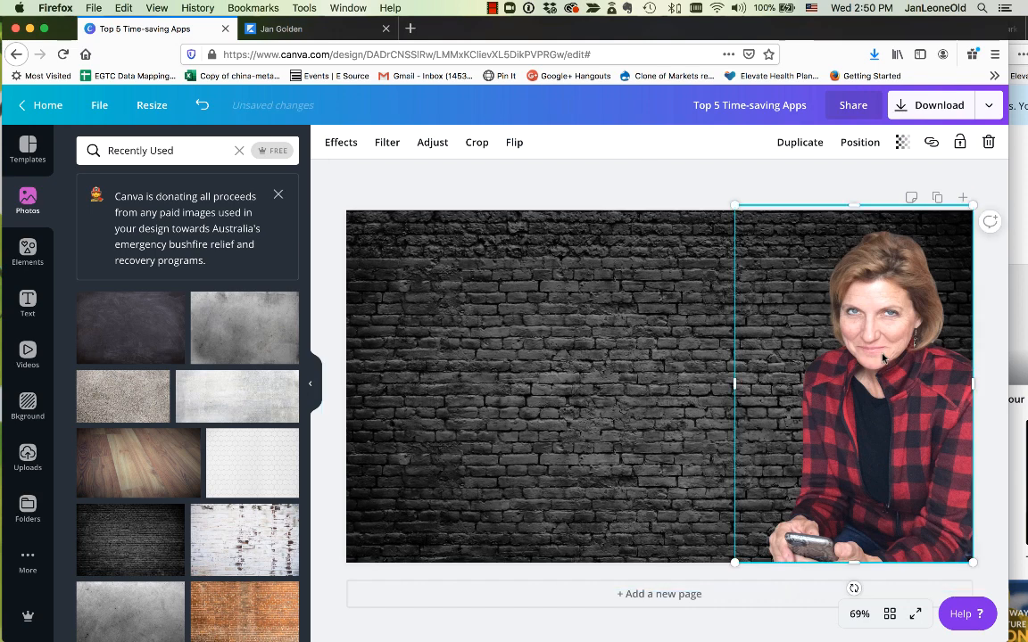
click(387, 144)
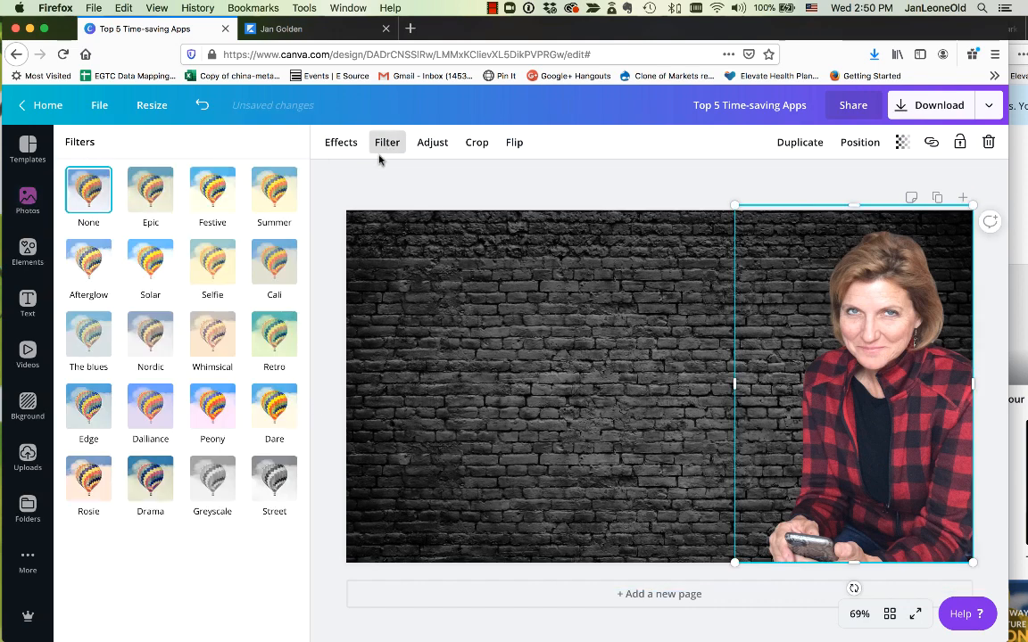
click(149, 201)
click(214, 201)
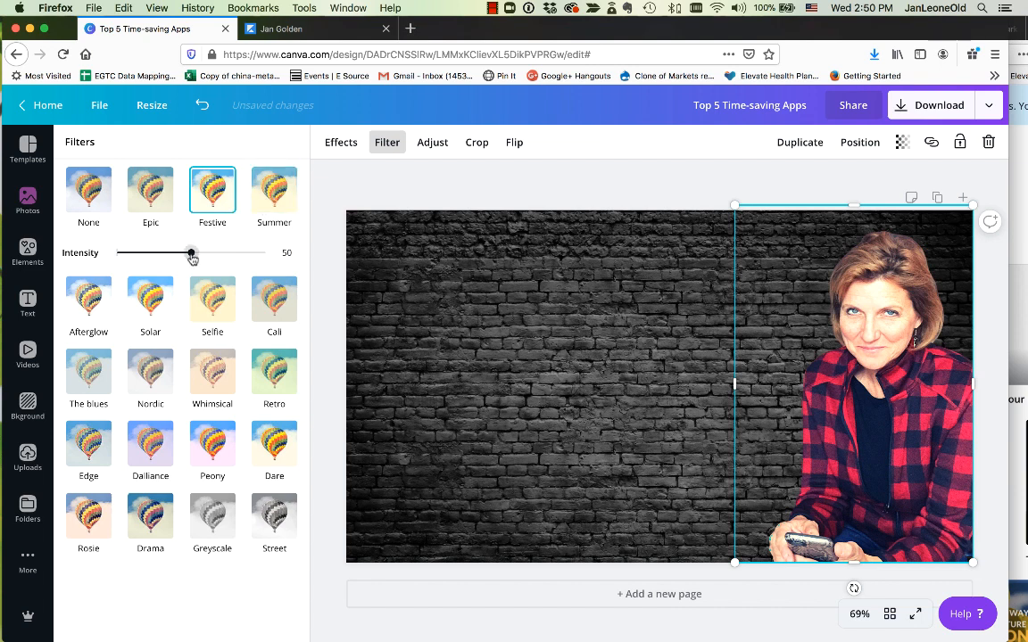
drag(191, 257, 150, 255)
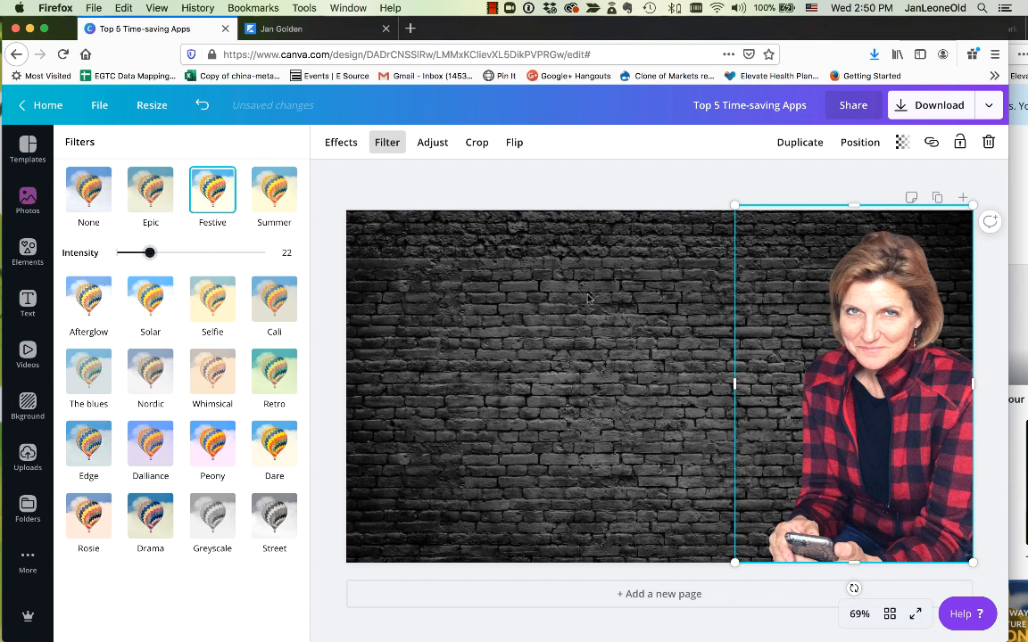
Duplicate the finished brick wall page as page 2
click(656, 322)
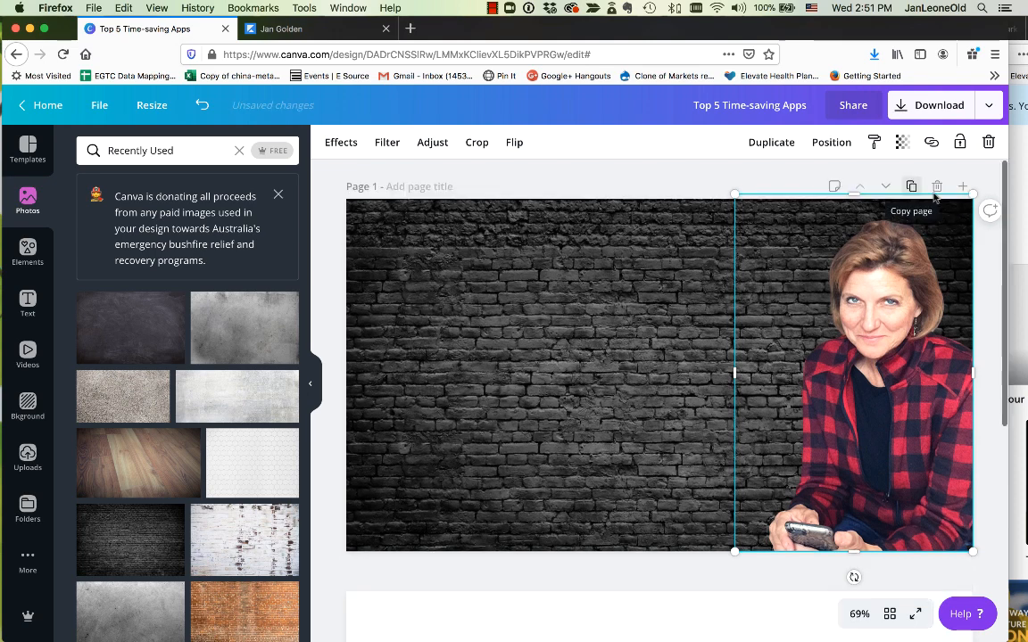
click(911, 185)
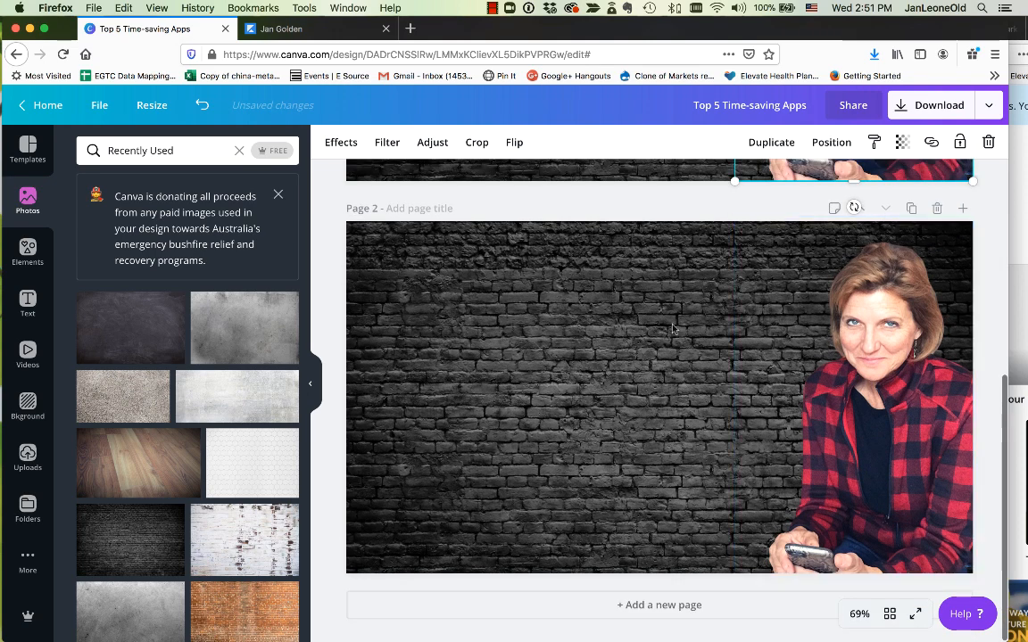
scroll(672, 328, up, 3)
scroll(674, 327, down, 3)
Delete the portrait and the brick wall background from page 2
click(692, 350)
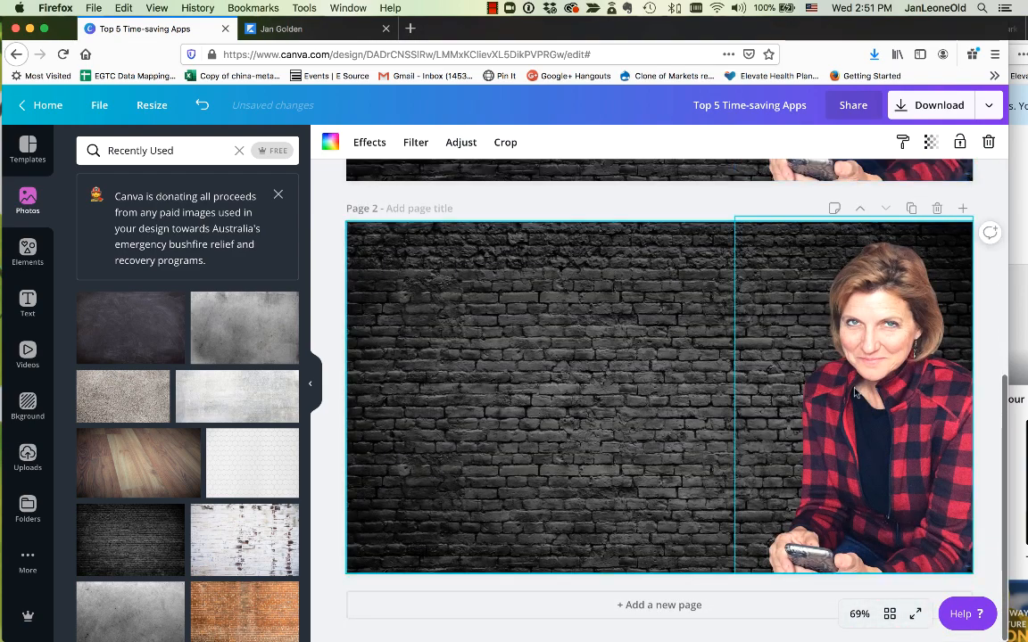
click(870, 392)
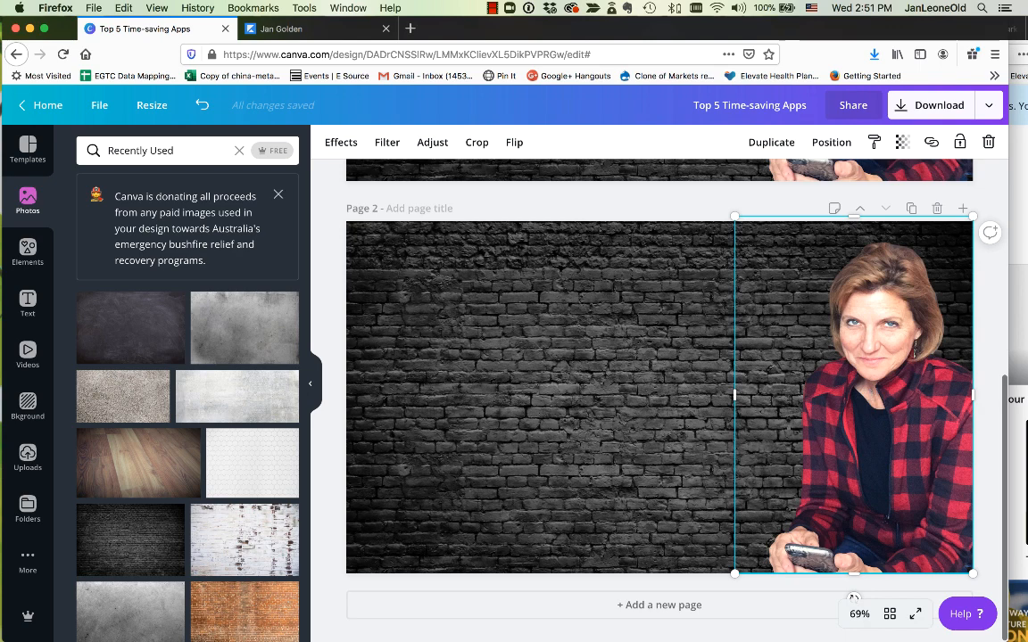
key(Delete)
click(546, 437)
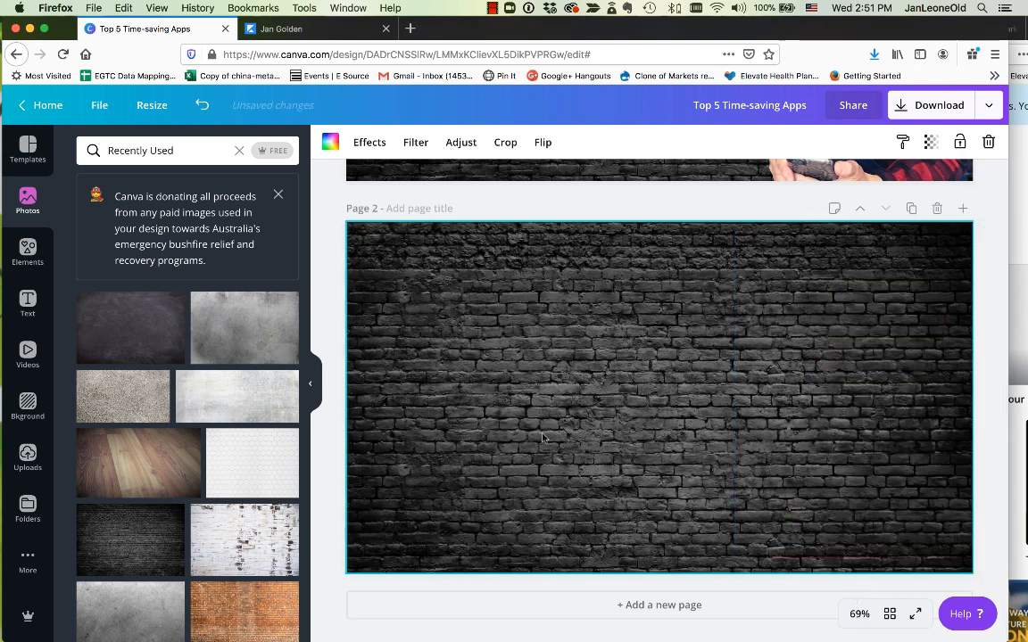
key(Delete)
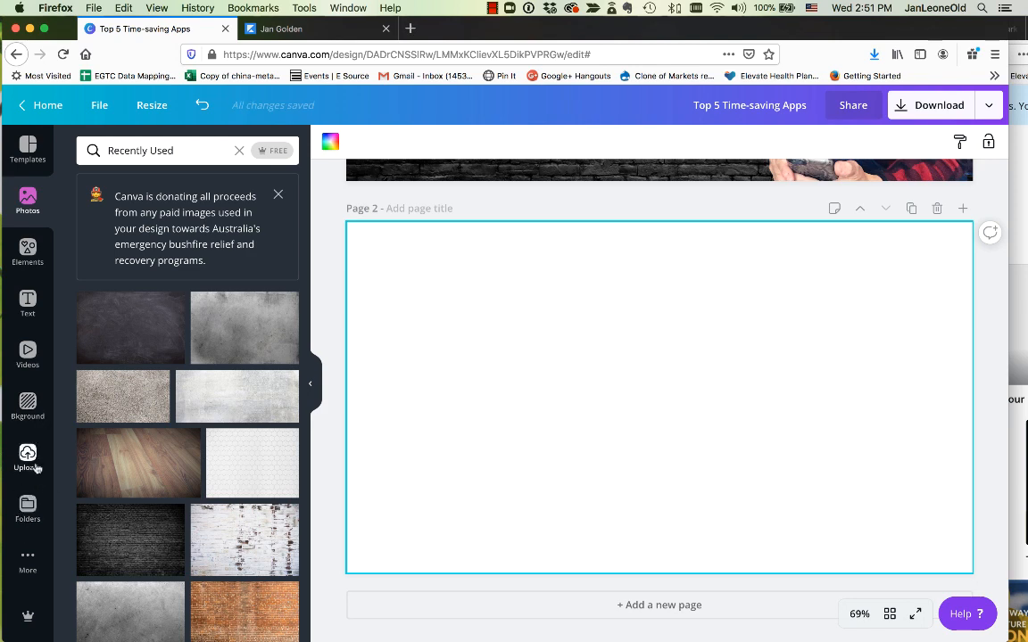
Place the uploaded photo of the woman on the cowhide couch on page 2, enlarging it to cover the page height
click(35, 467)
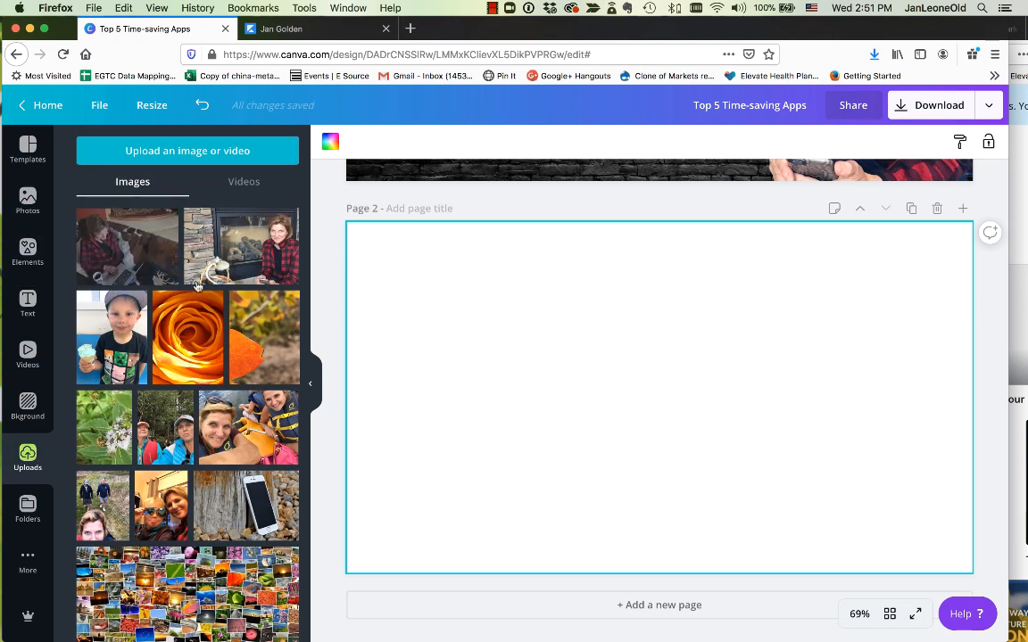
drag(197, 285, 459, 292)
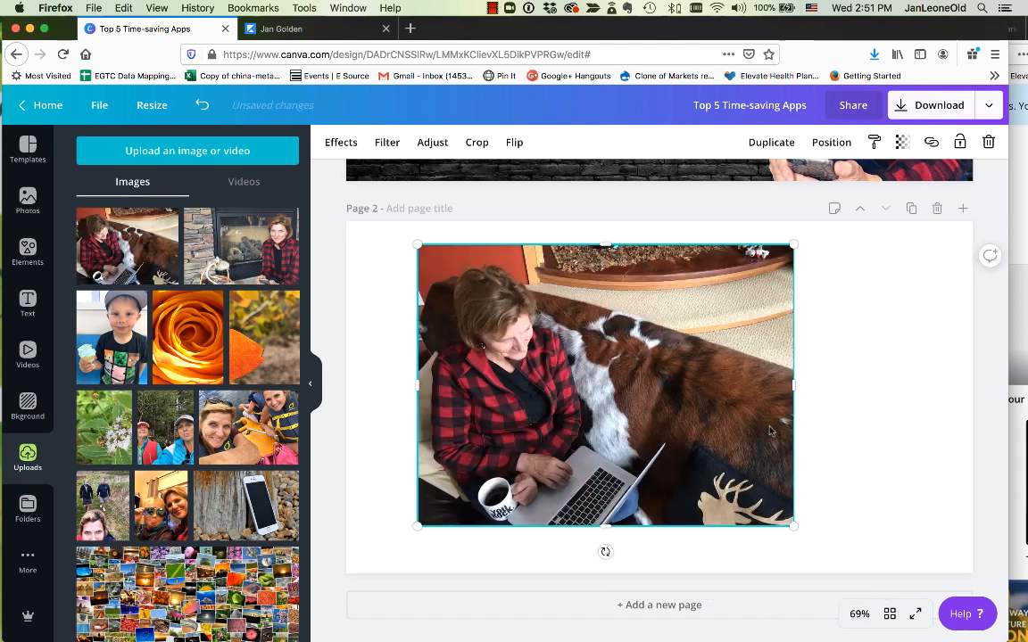
drag(793, 528, 861, 578)
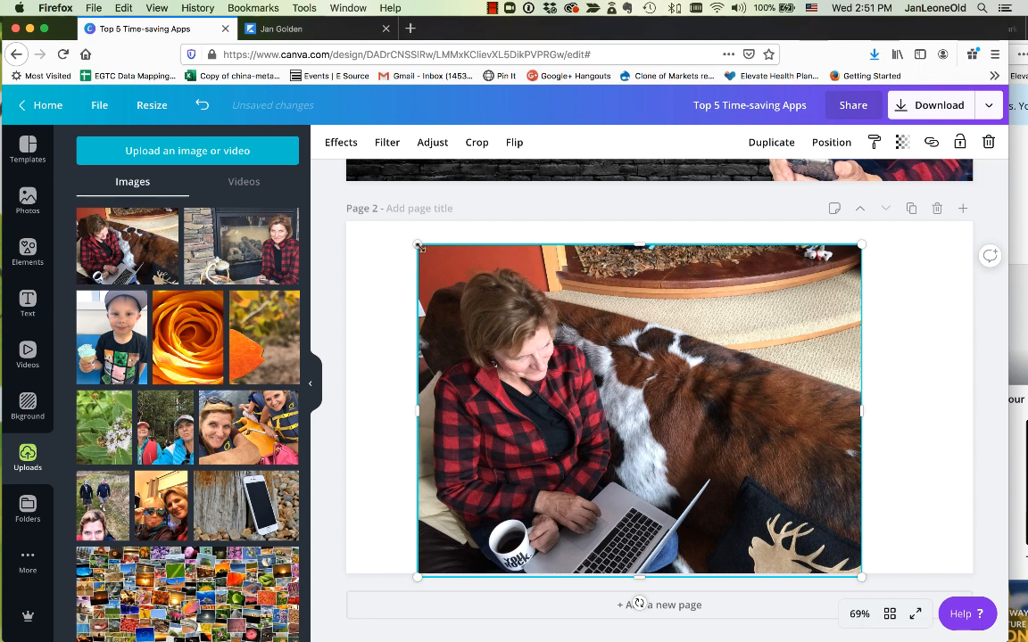
drag(417, 243, 371, 211)
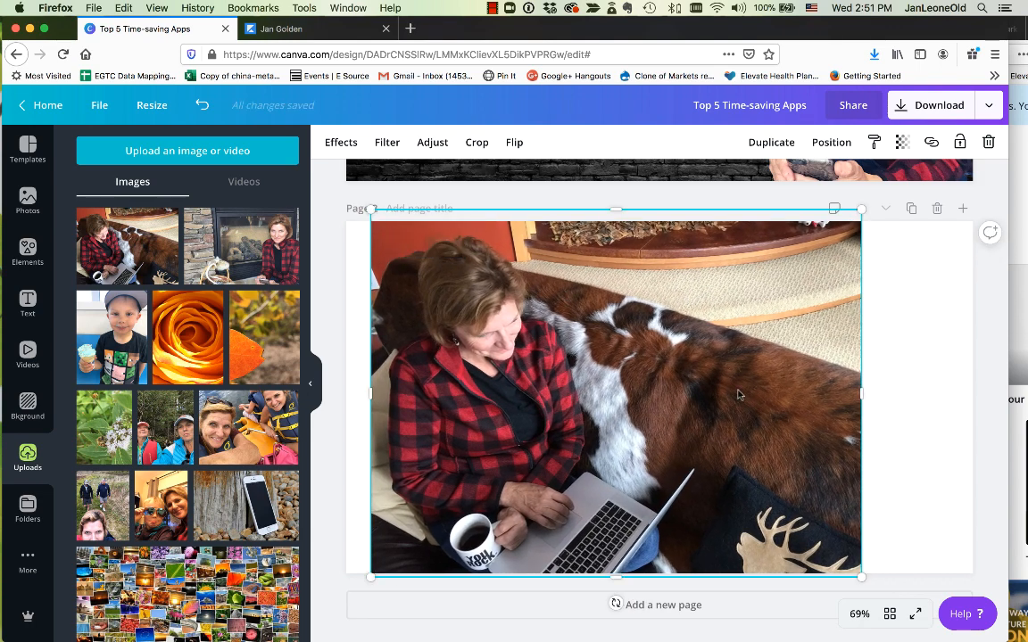
drag(738, 393, 714, 388)
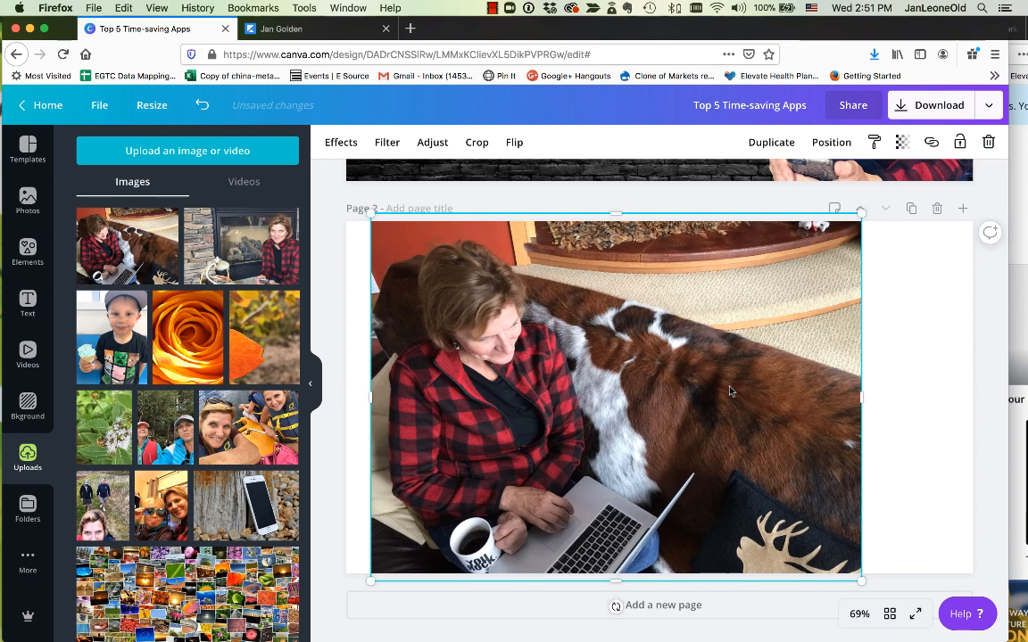
Remove the background from the cowhide couch photo and shift the cutout slightly upward on page 2
click(337, 141)
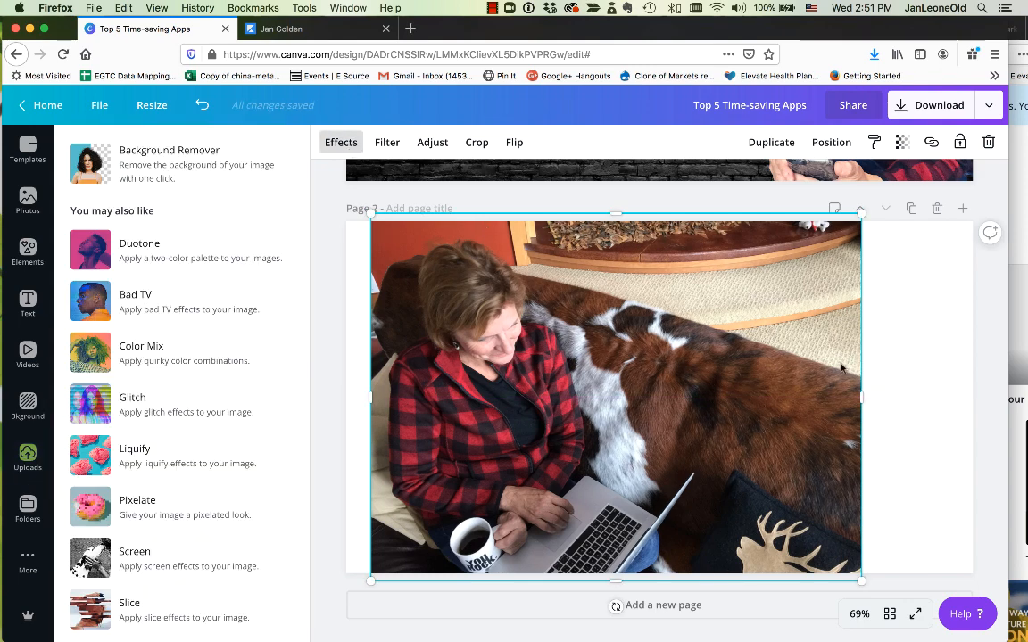
click(176, 158)
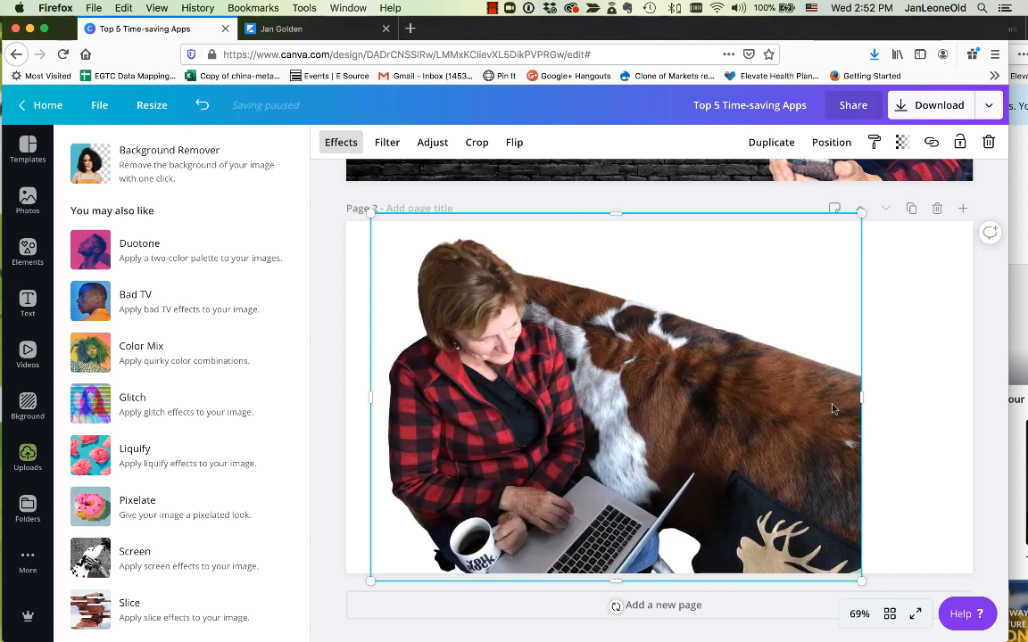
mouse_move(824, 409)
mouse_down()
mouse_move(808, 408)
mouse_move(792, 382)
mouse_move(815, 371)
mouse_move(846, 409)
mouse_move(840, 395)
mouse_move(819, 395)
mouse_up()
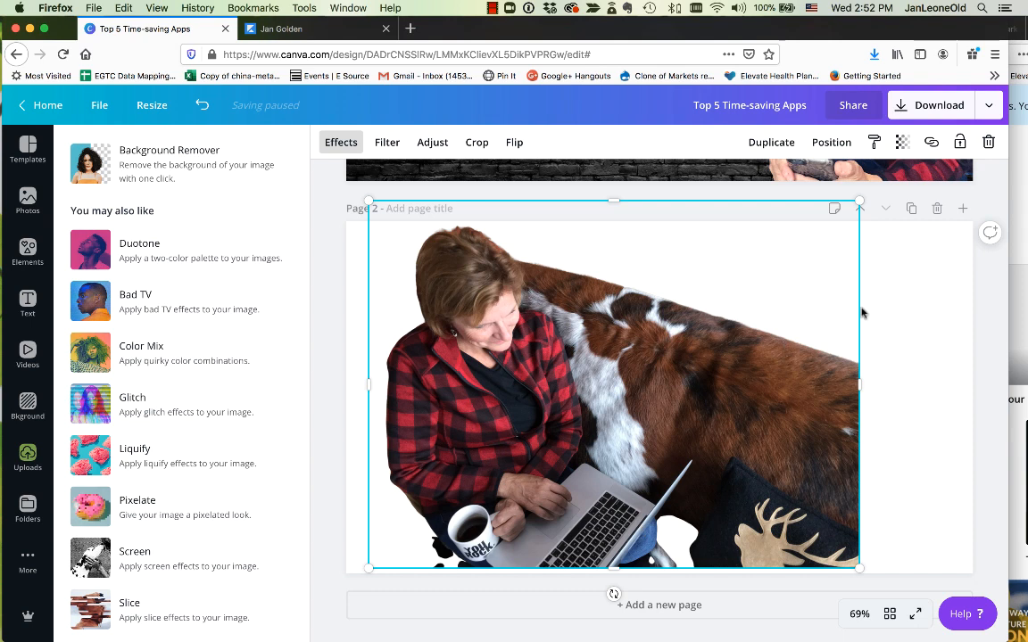
Lower the couch cutout to page 2's bottom edge and apply the dark, grainy black background from the "black floor" results
drag(794, 308, 793, 313)
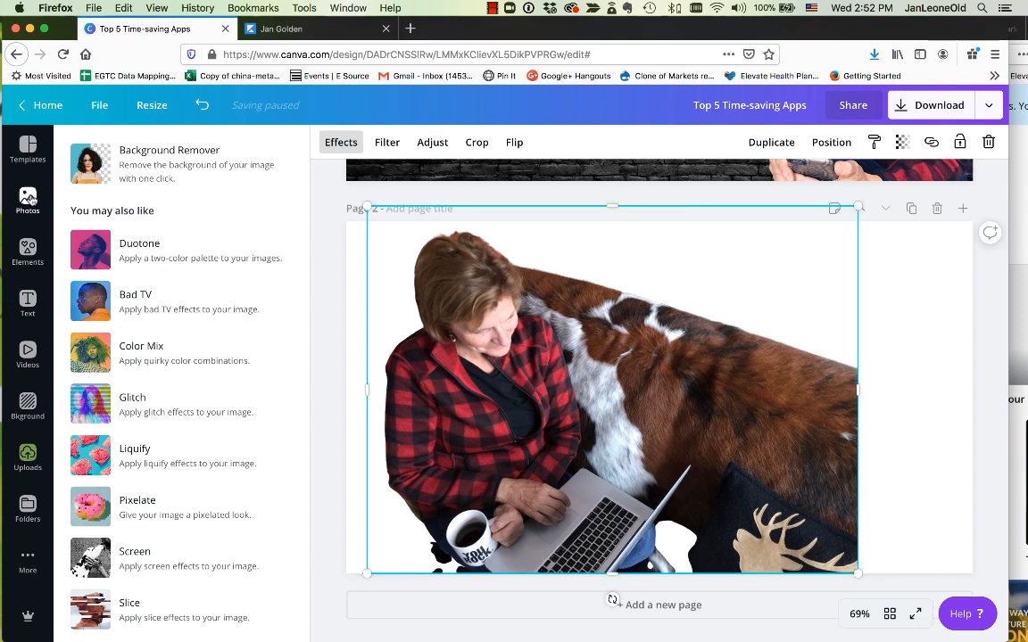
click(26, 409)
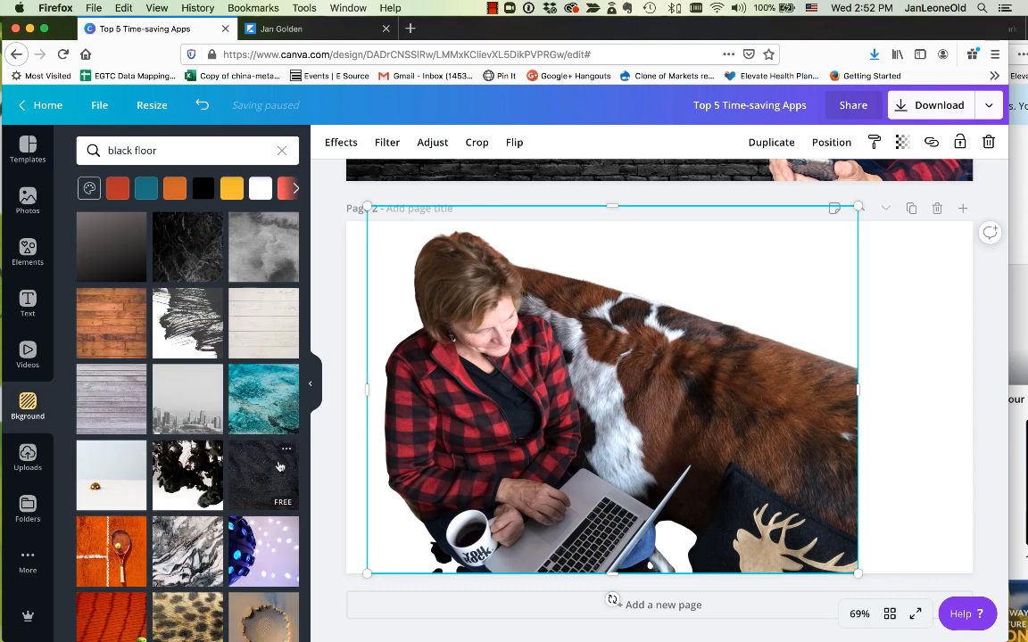
scroll(253, 464, down, 8)
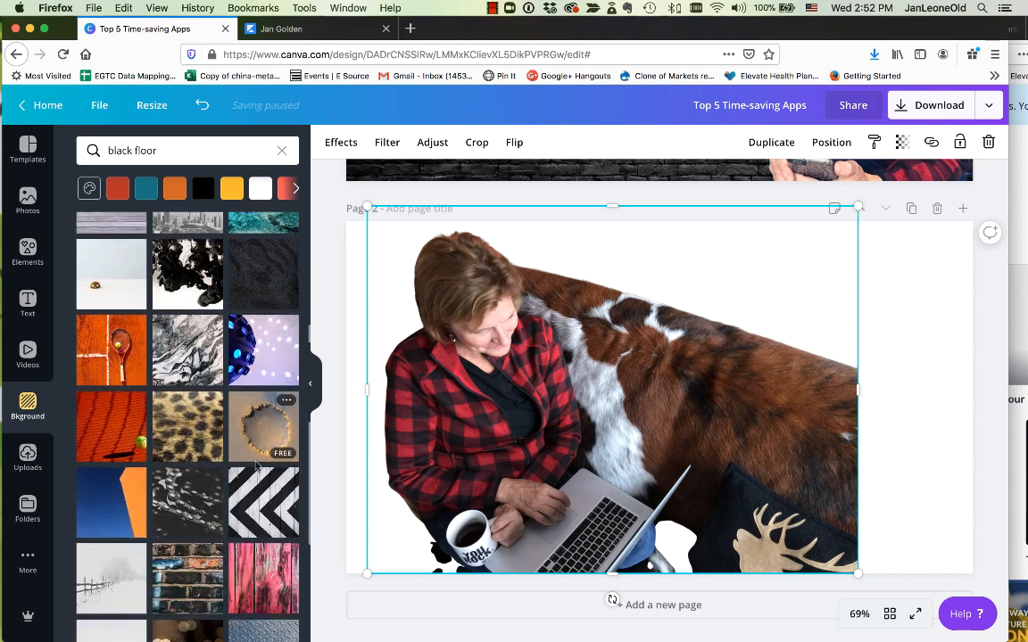
scroll(256, 466, up, 5)
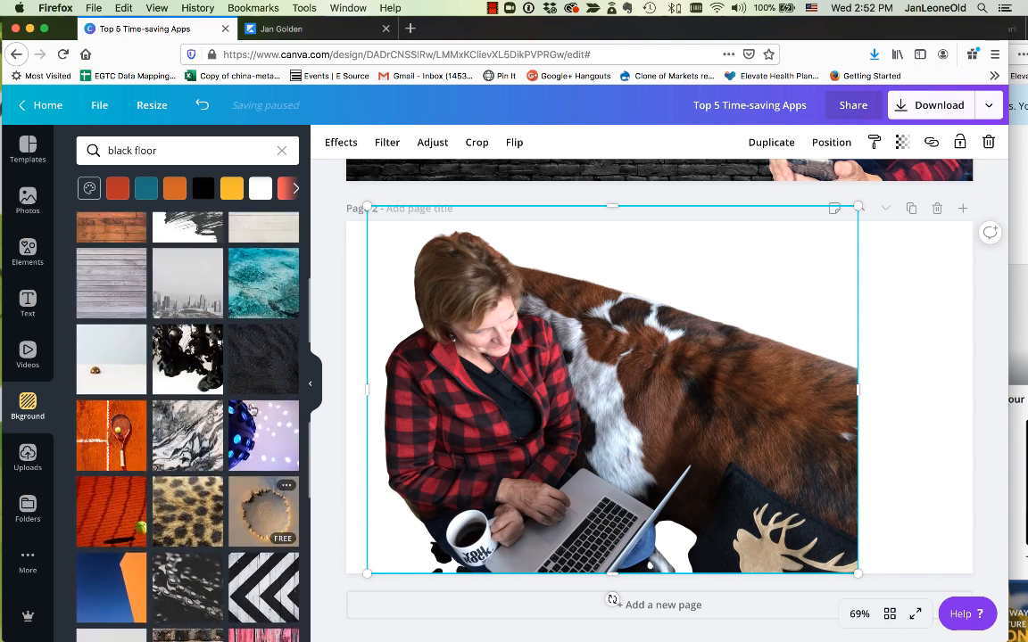
click(278, 407)
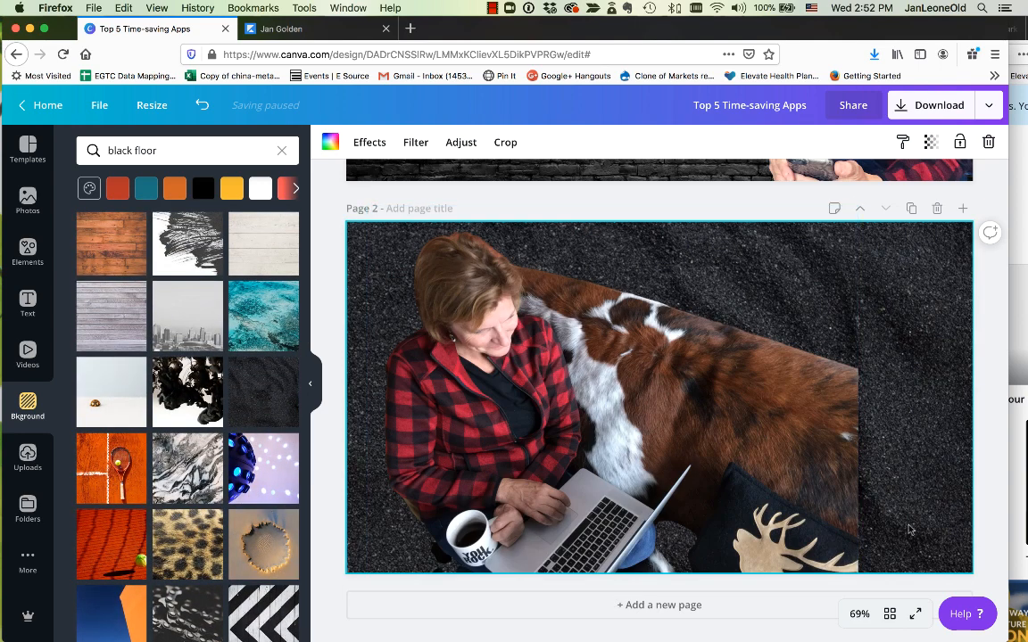
Shift the couch cutout slightly left on page 2, keeping it flush with the page's bottom edge
click(759, 437)
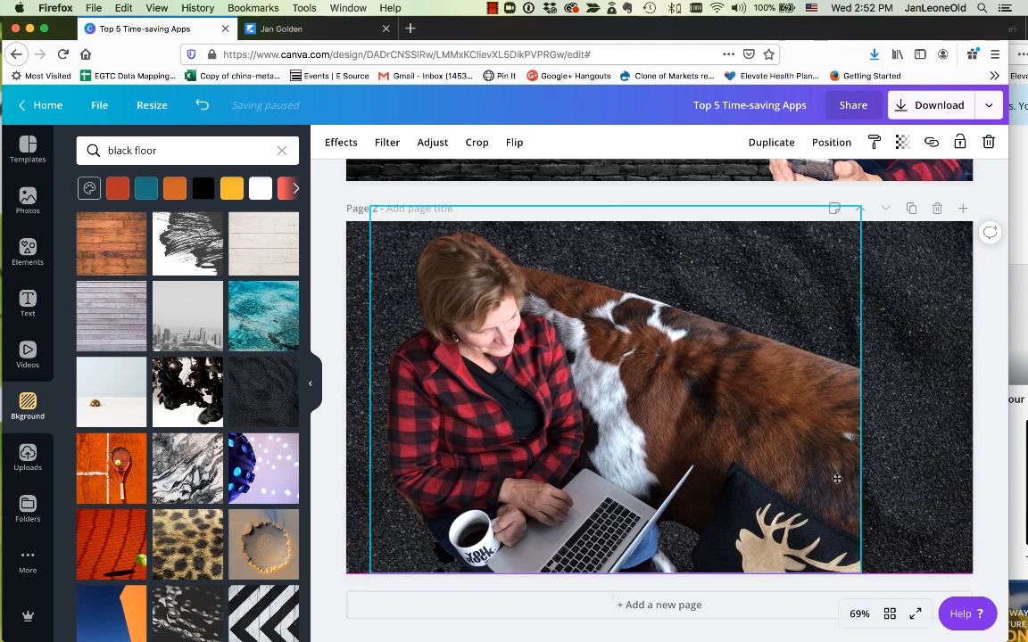
drag(821, 478, 825, 485)
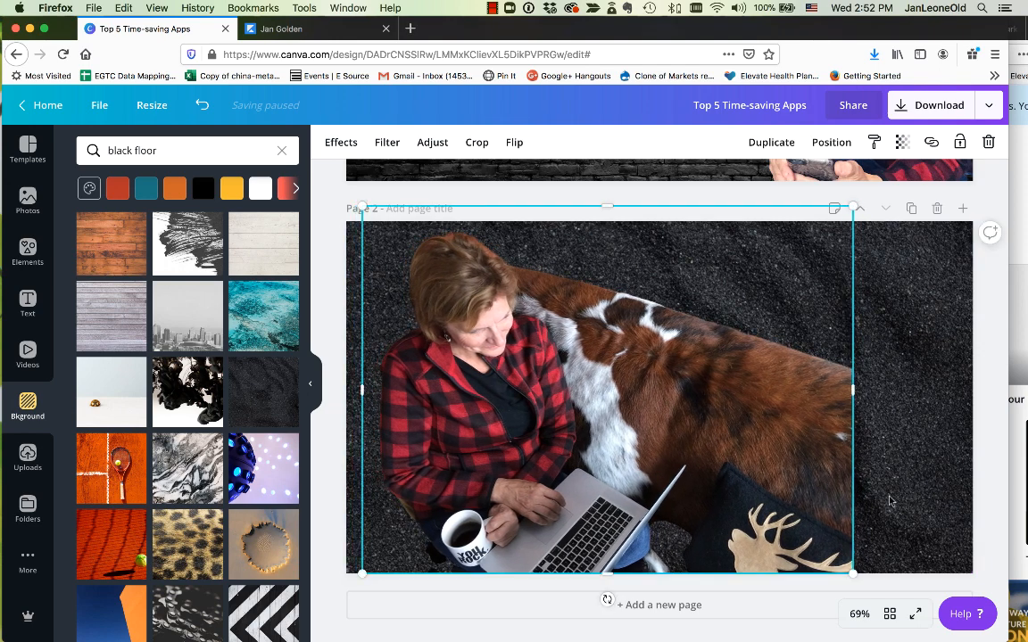
click(940, 515)
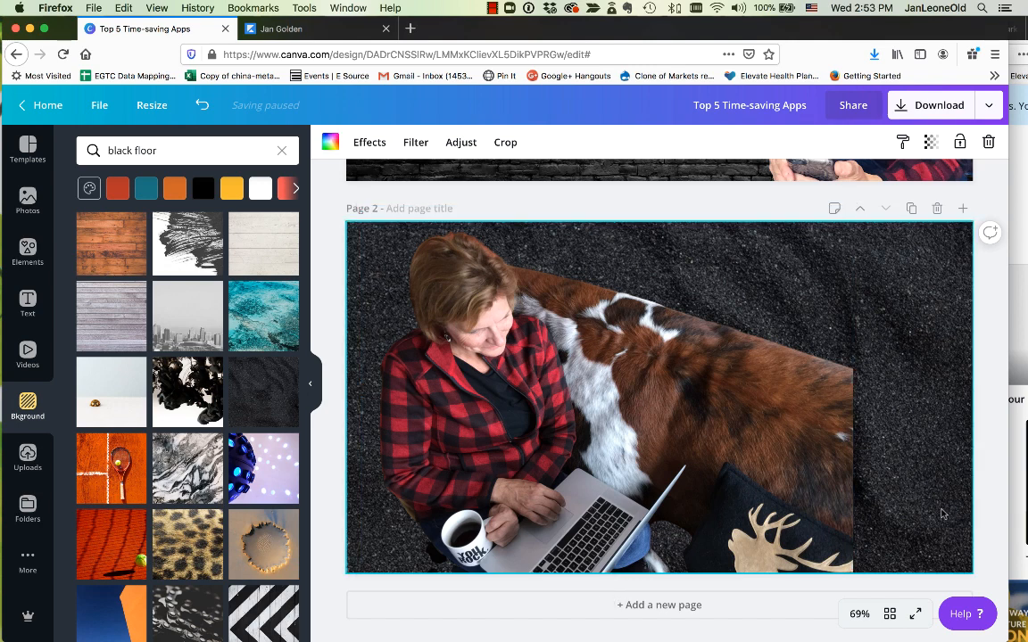
Set up a PNG download of the design with both page 1 and page 2 selected
scroll(925, 507, up, 5)
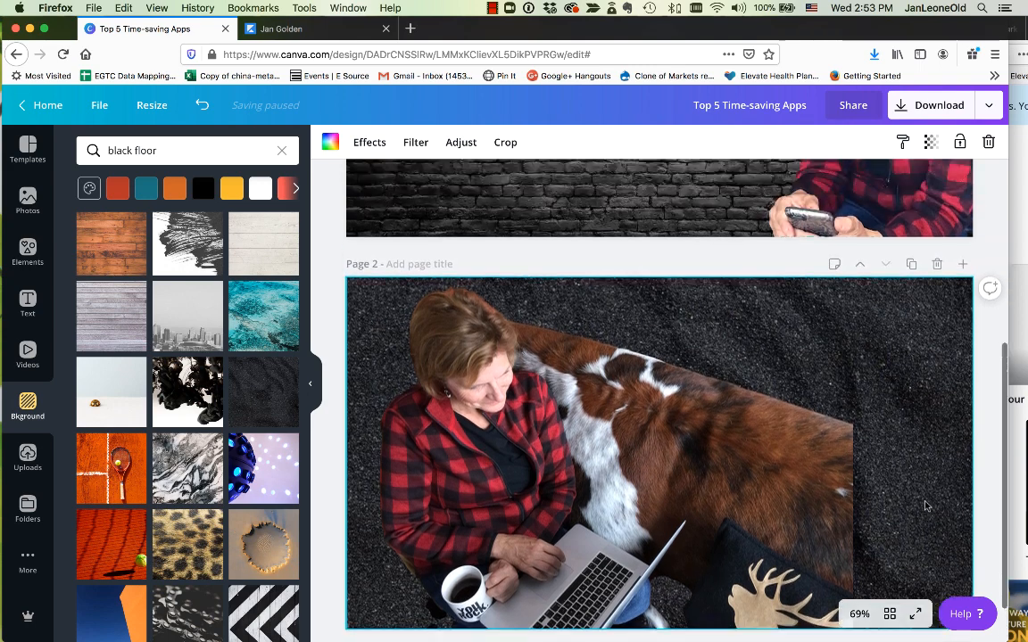
scroll(925, 506, up, 4)
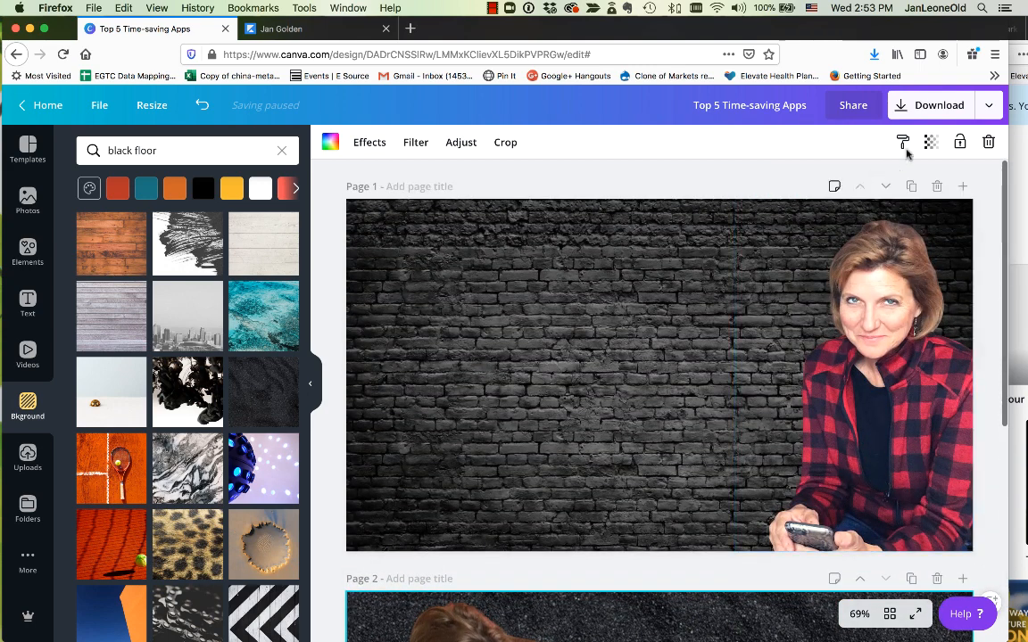
click(957, 110)
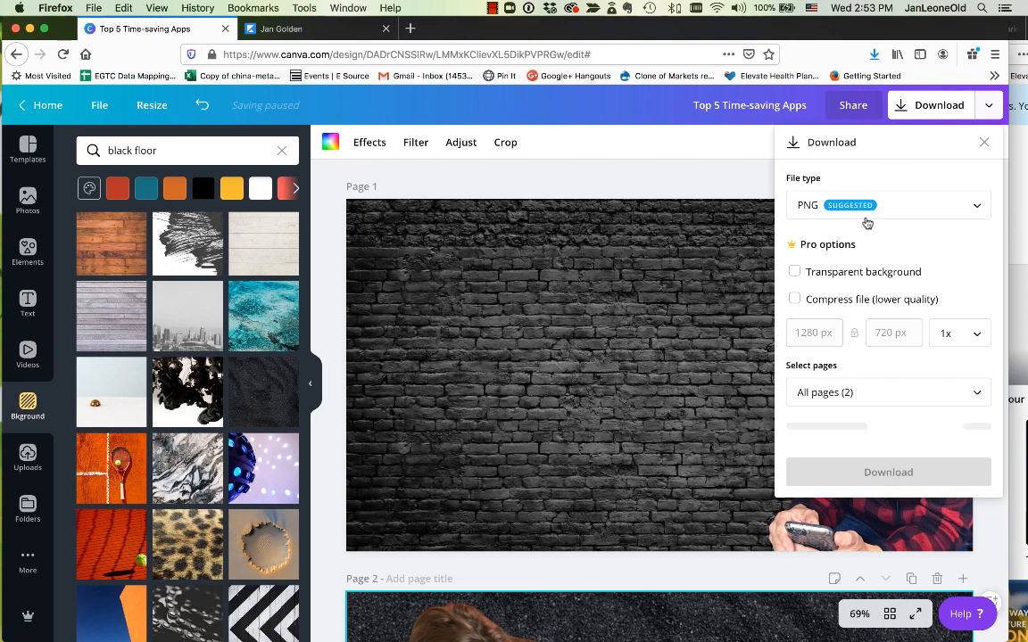
click(932, 107)
click(934, 100)
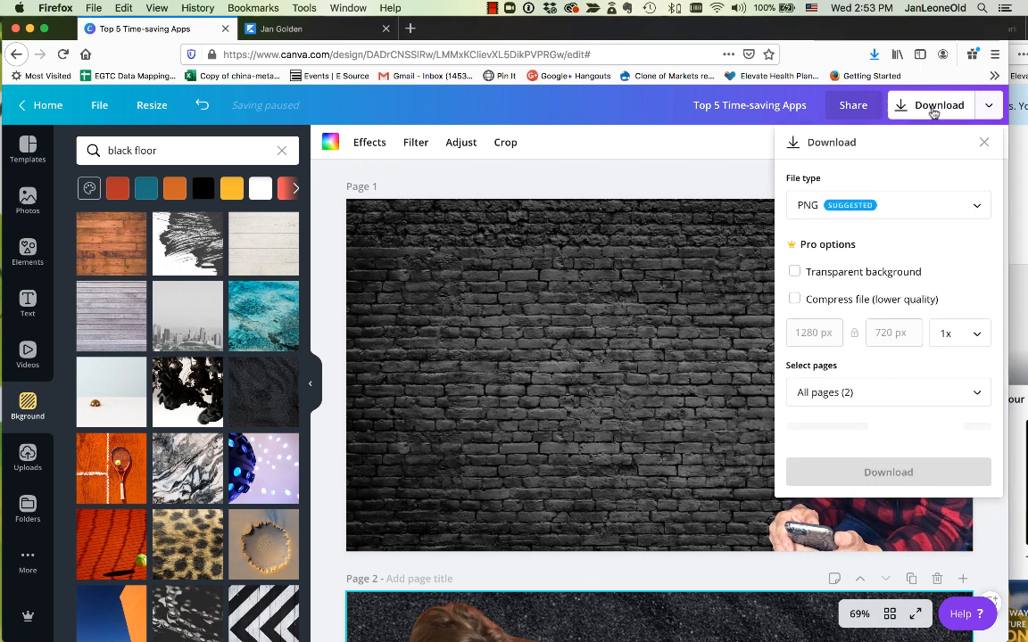
click(890, 394)
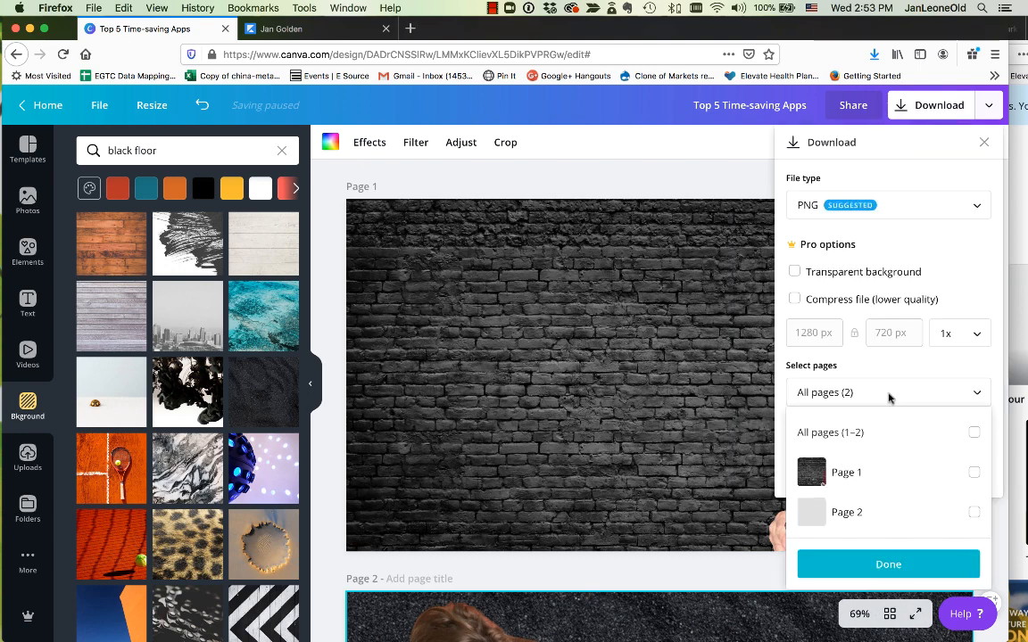
click(893, 565)
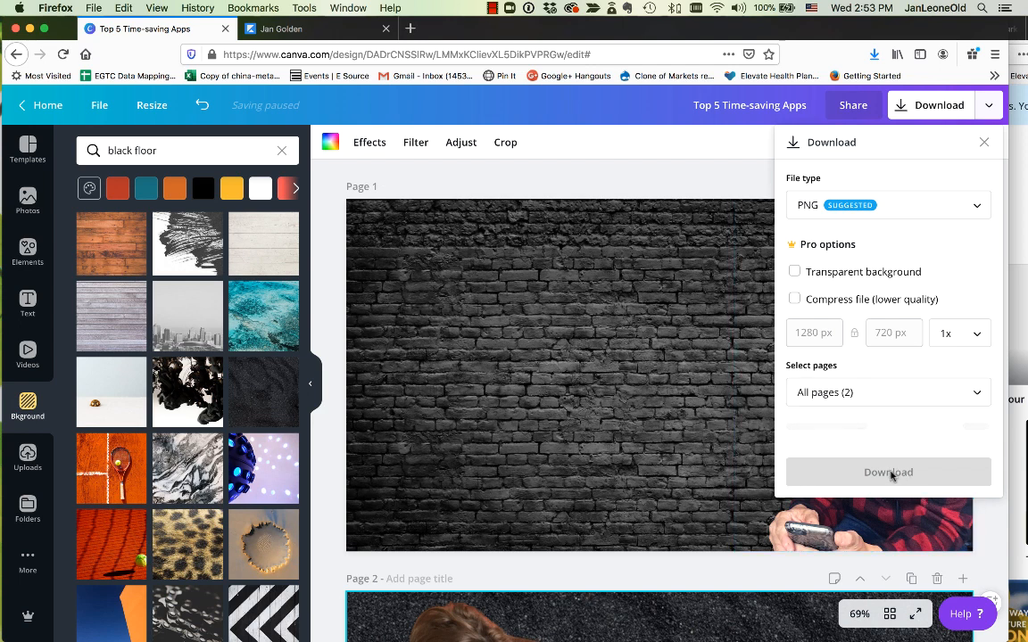
click(875, 393)
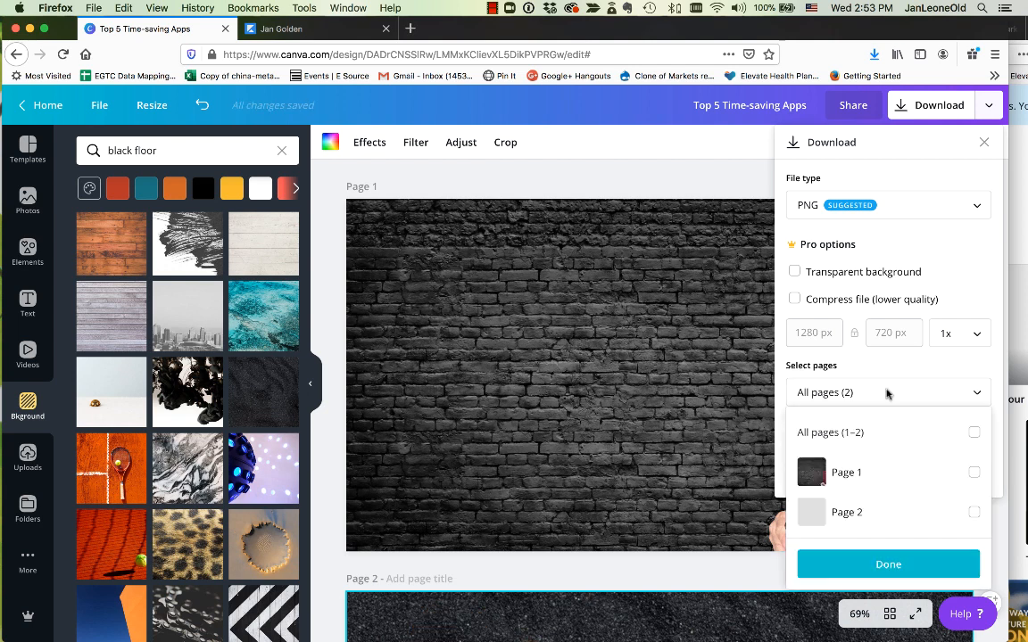
click(973, 473)
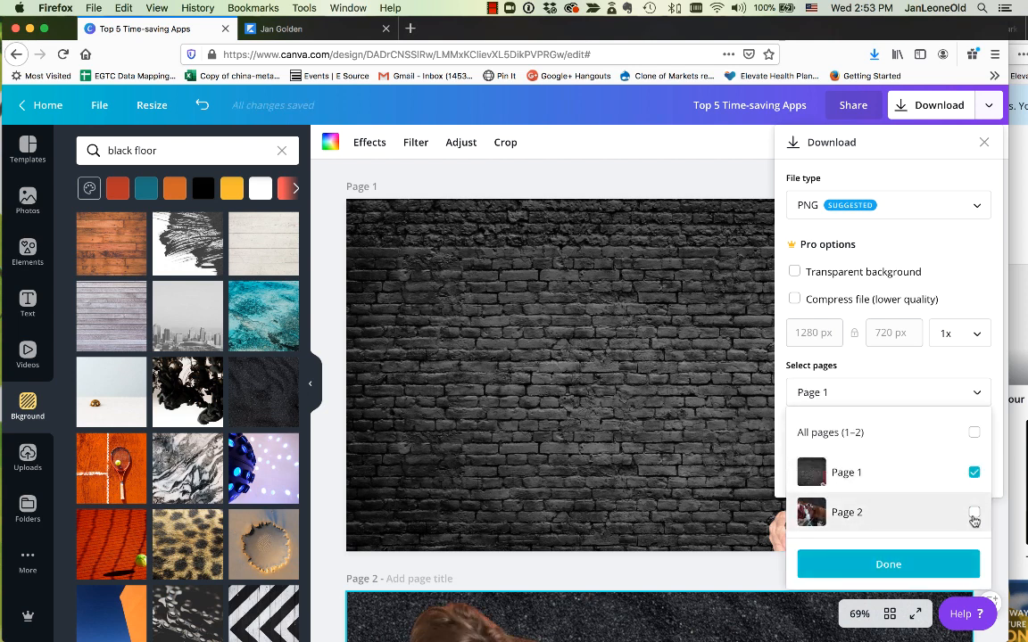
click(973, 512)
click(906, 564)
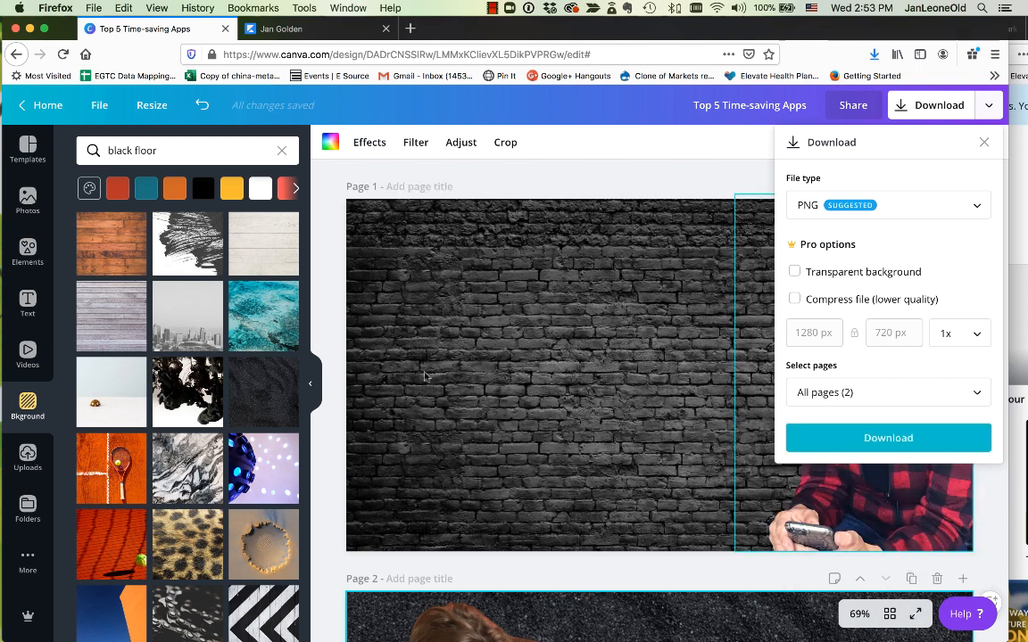
Download the two pages, save the file Top 5 Time-saving Apps.zip, and dismiss the publishing message
click(856, 437)
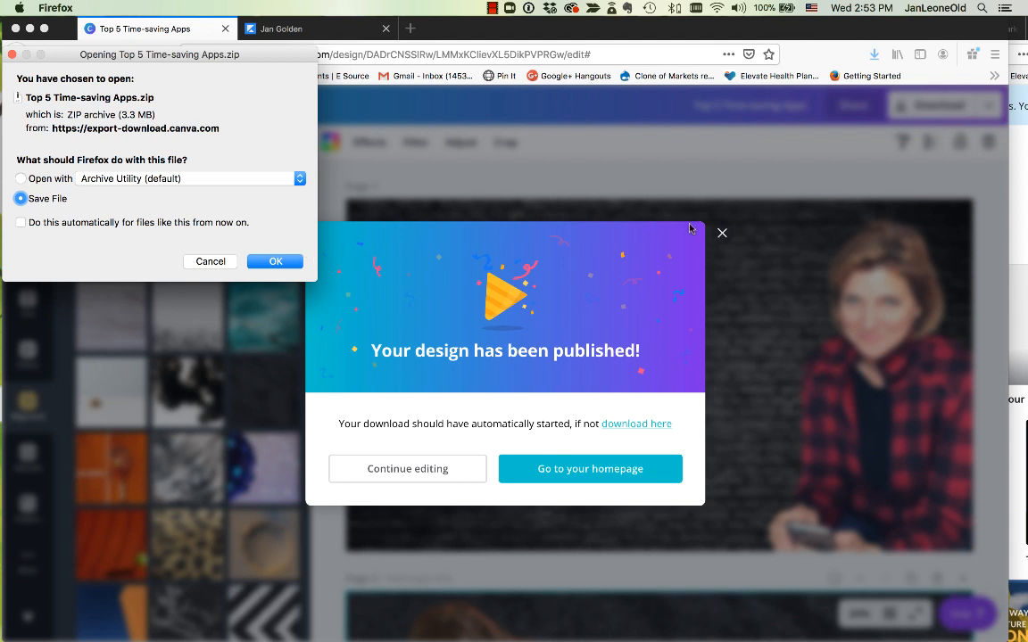
key(Return)
click(723, 234)
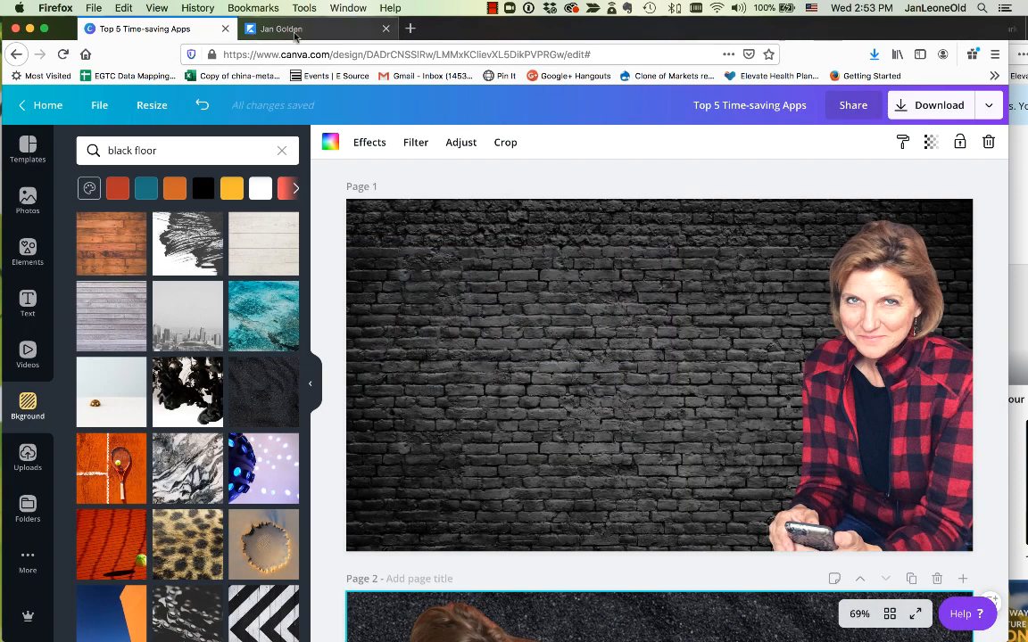
Switch to the open personal website and examine how the brick wall and cowhide couch banners are used on its home page
click(292, 34)
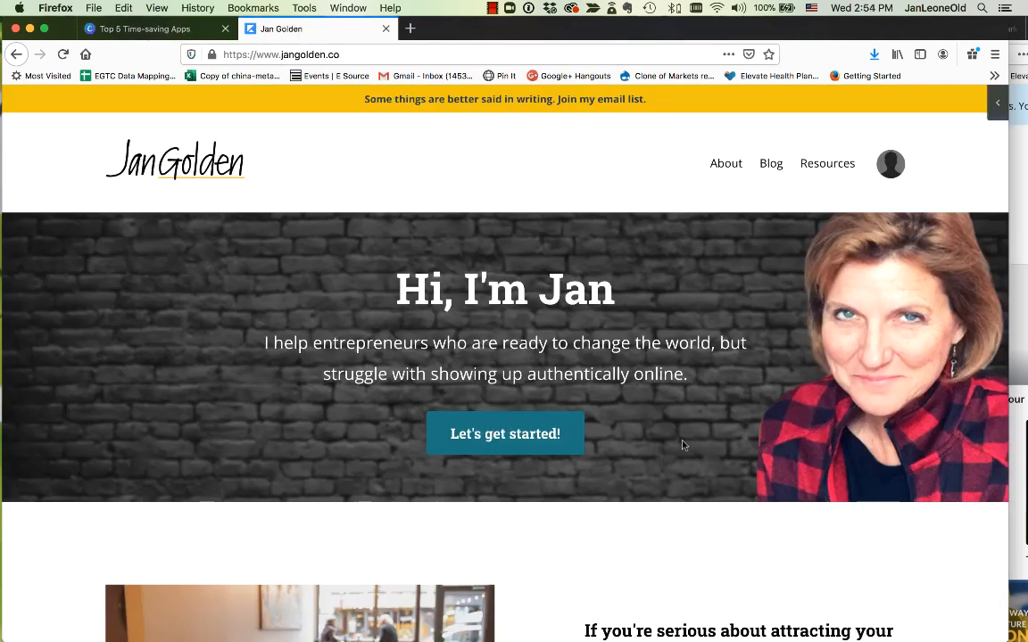
scroll(683, 444, down, 15)
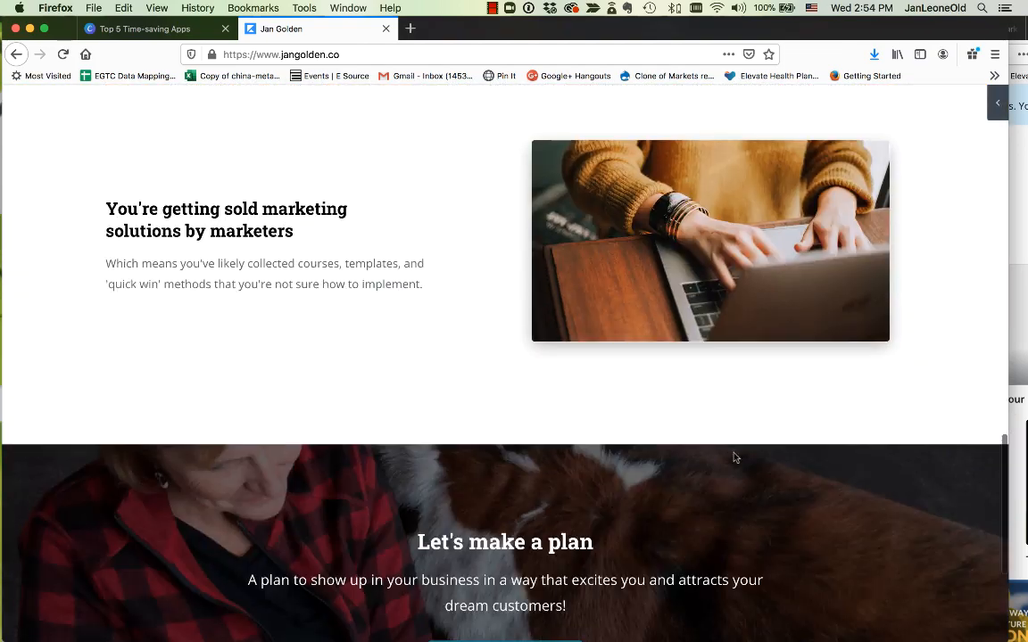
scroll(735, 458, down, 5)
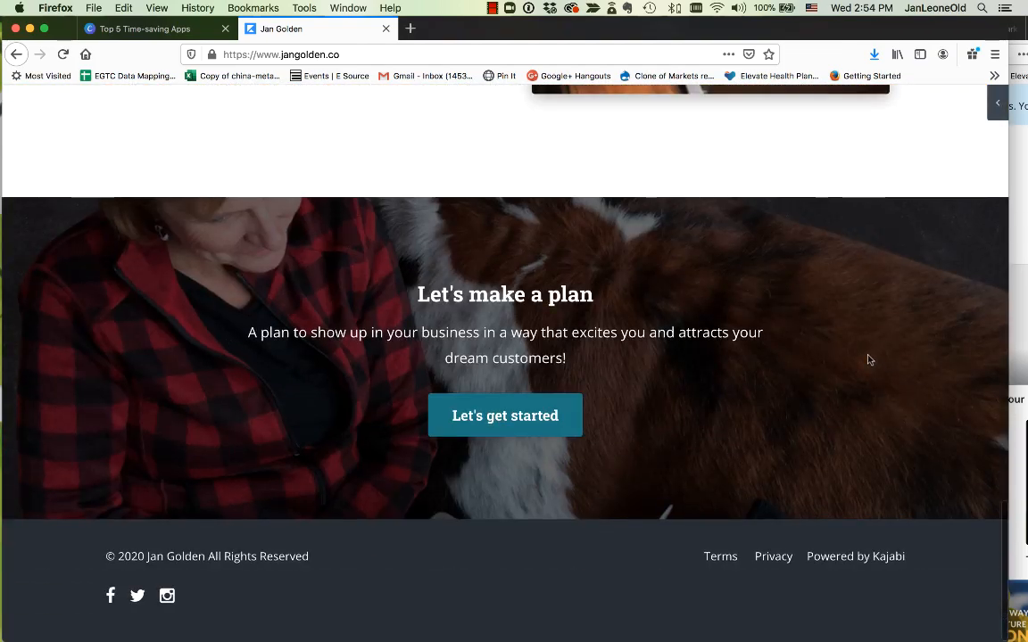
scroll(858, 355, up, 3)
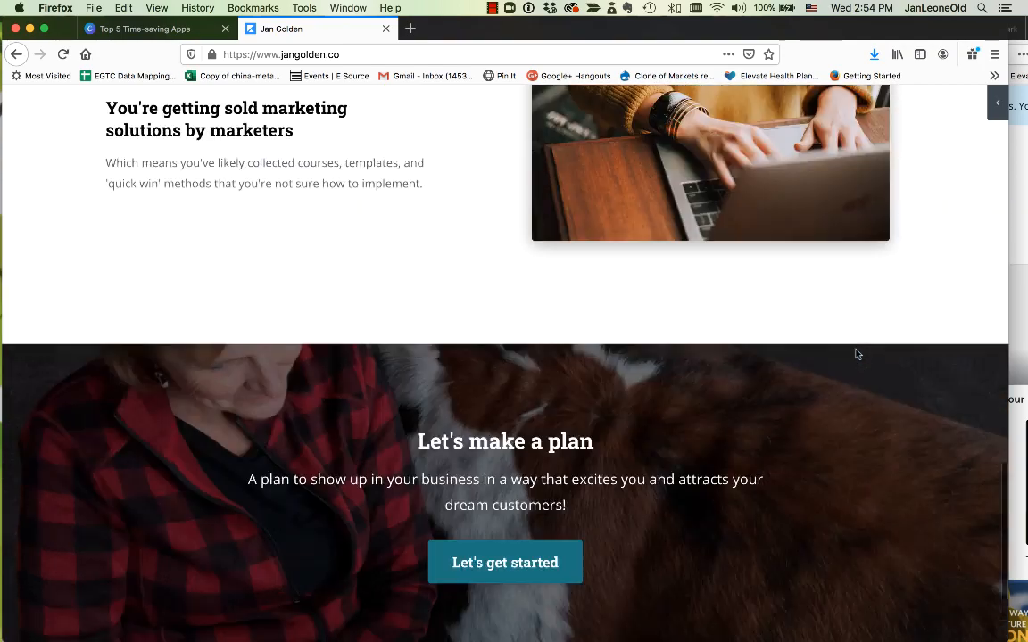
scroll(856, 354, up, 15)
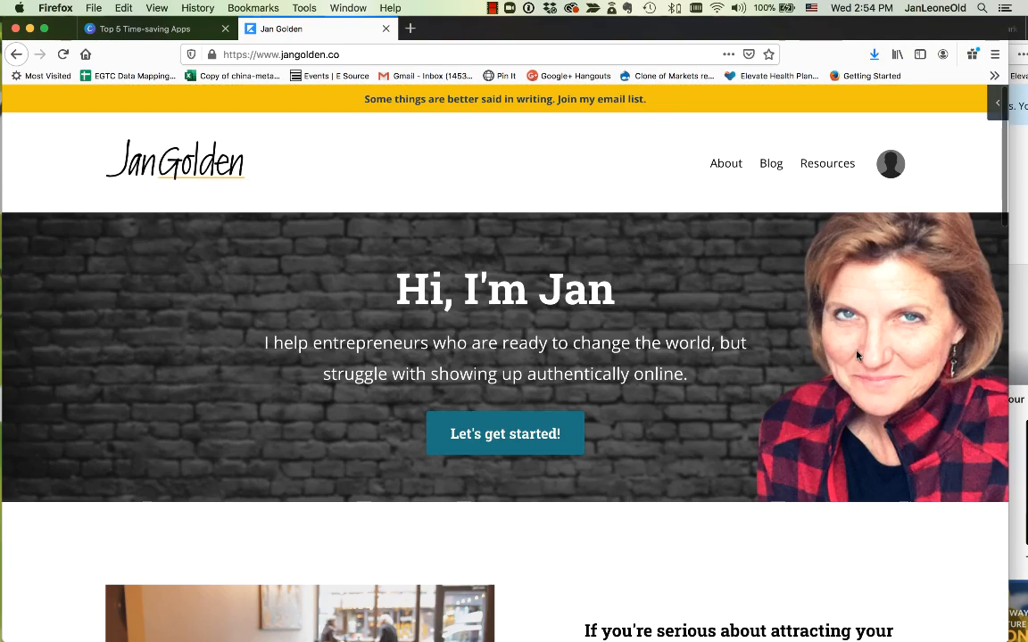